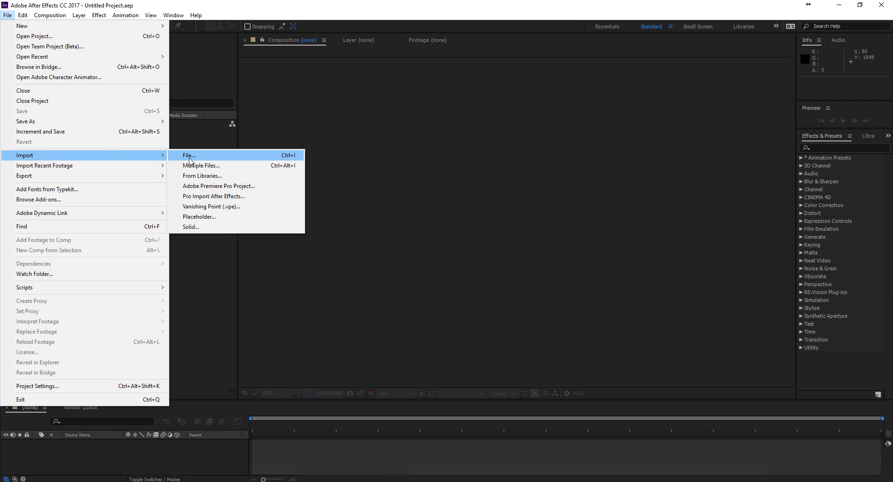
- Import the Shot_01 OpenEXR image sequence from the 1 Sample folder inside Renders as footage
click(190, 158)
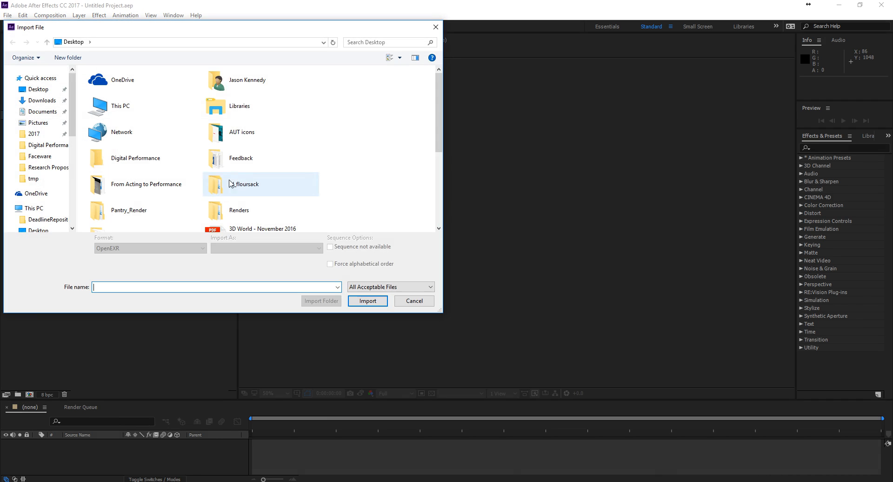
double_click(239, 213)
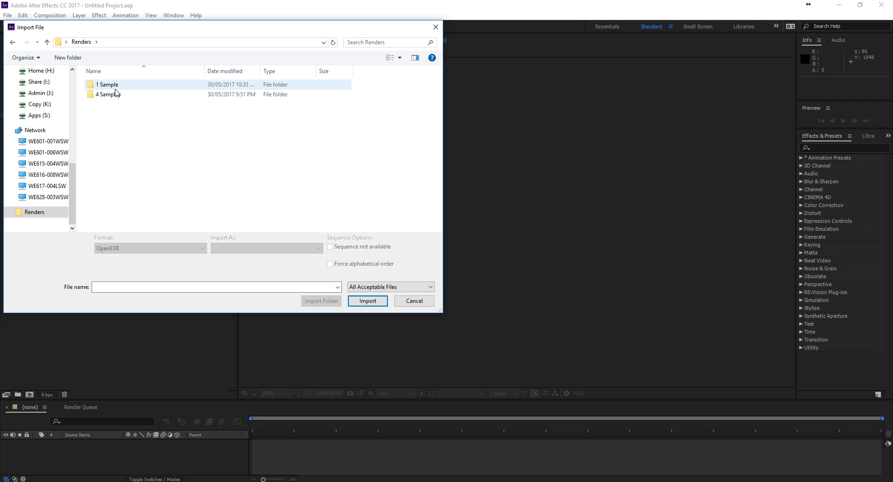
click(115, 94)
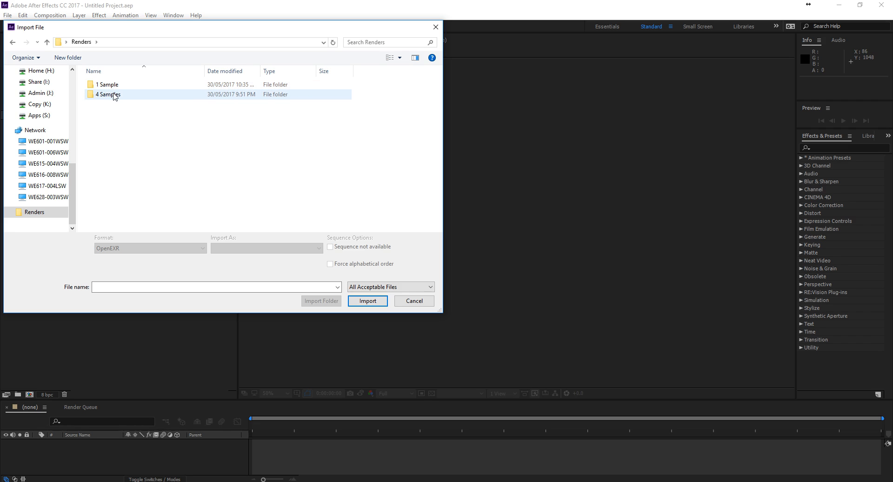
double_click(115, 85)
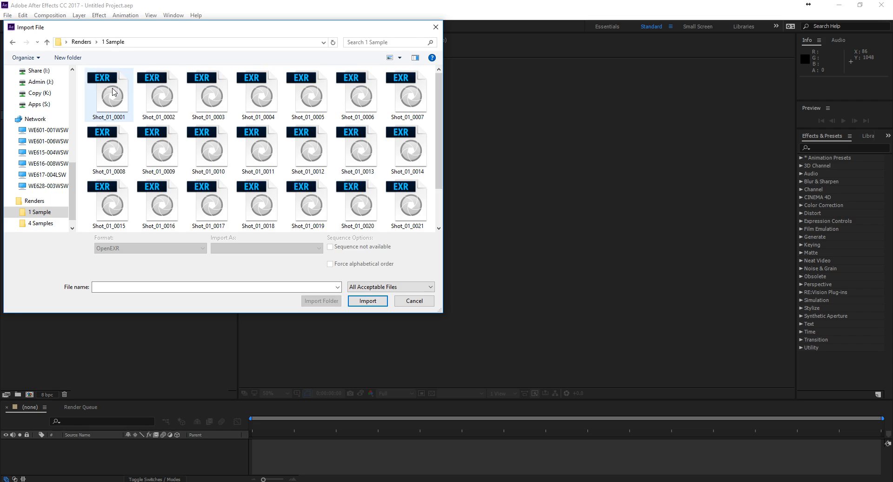
click(112, 93)
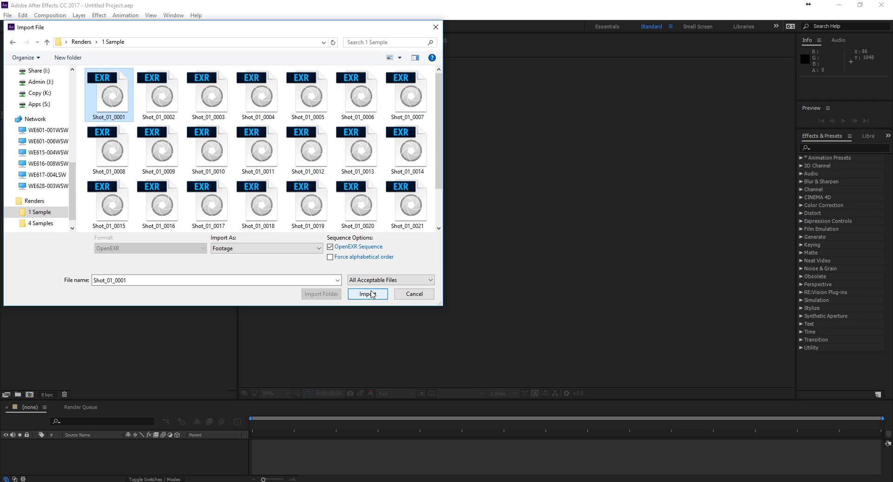
click(375, 294)
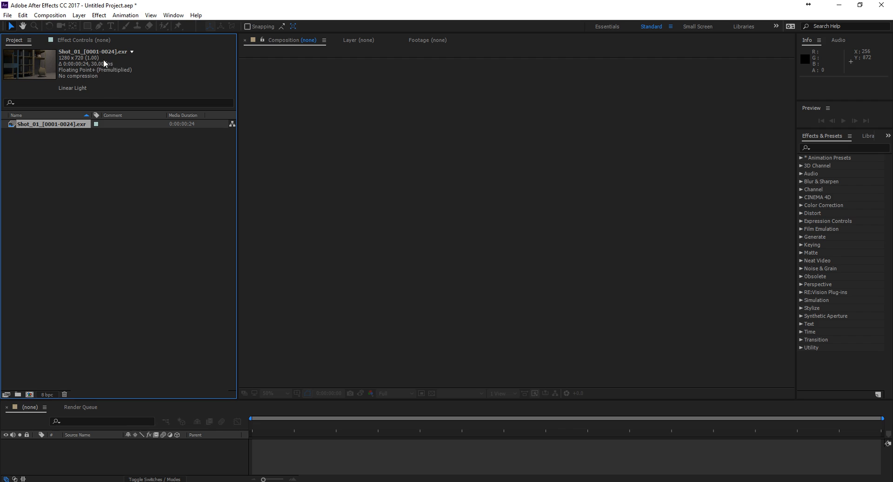
- Interpret the imported 1 Sample image sequence at an assumed frame rate of 24 frames per second
right_click(53, 122)
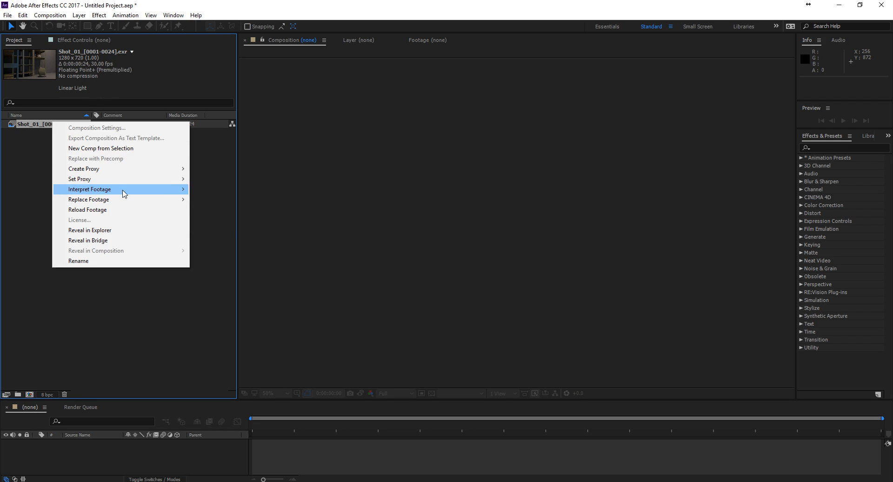
mouse_move(123, 193)
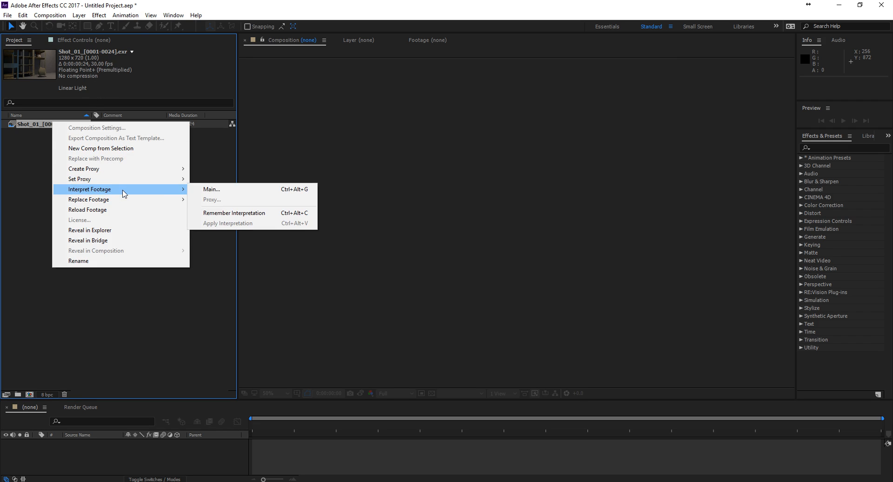
click(211, 190)
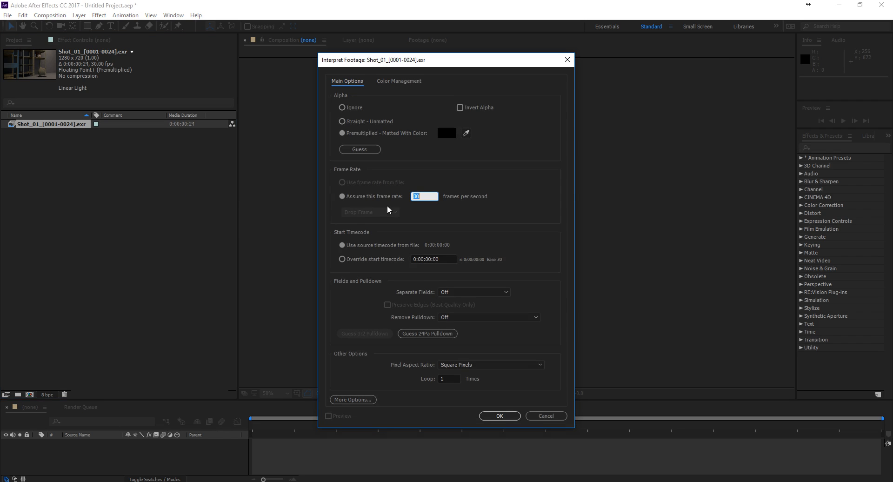
click(424, 196)
key(BackSpace)
key(BackSpace)
text(24)
click(499, 416)
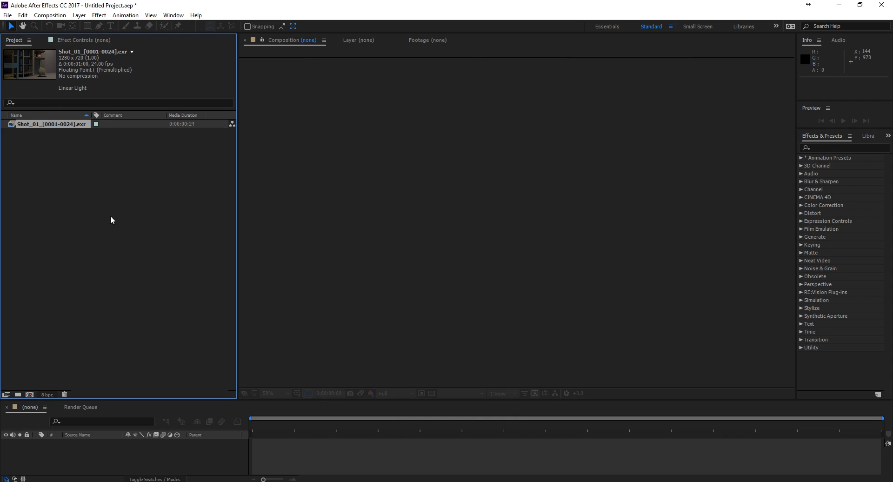
- Import the Shot_01 OpenEXR image sequence from the 4 Samples folder inside Renders as footage
click(116, 239)
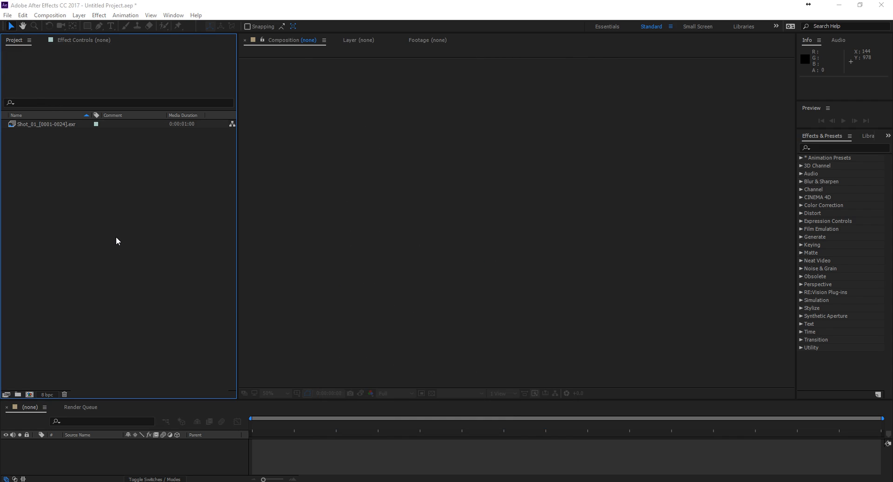
double_click(137, 246)
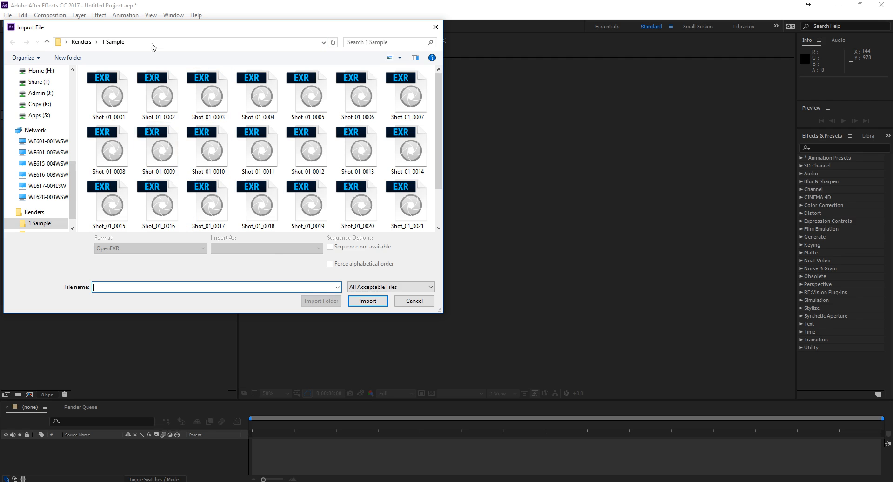
click(83, 42)
double_click(112, 95)
click(108, 91)
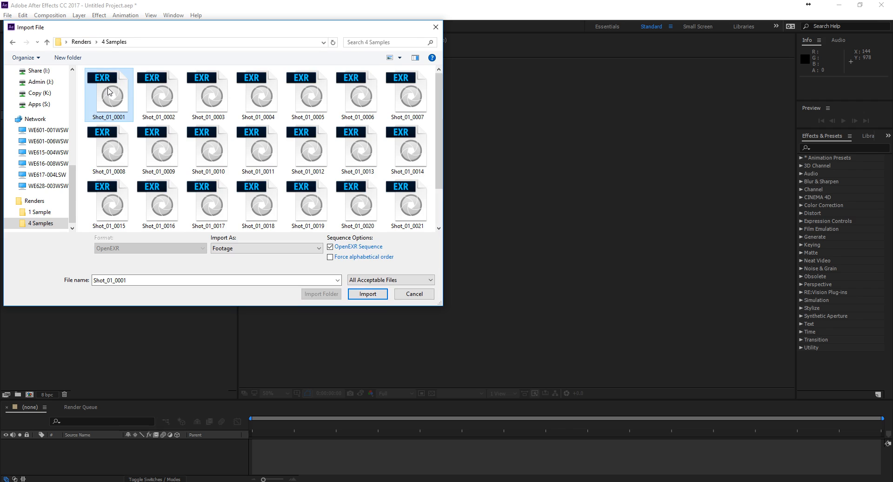
click(379, 296)
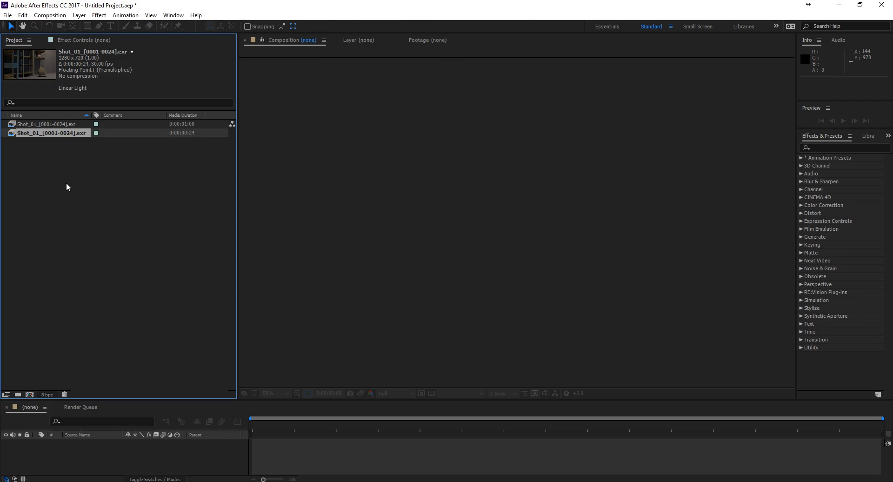
- Set the assumed frame rate of the second imported sequence to 24 frames per second
click(30, 125)
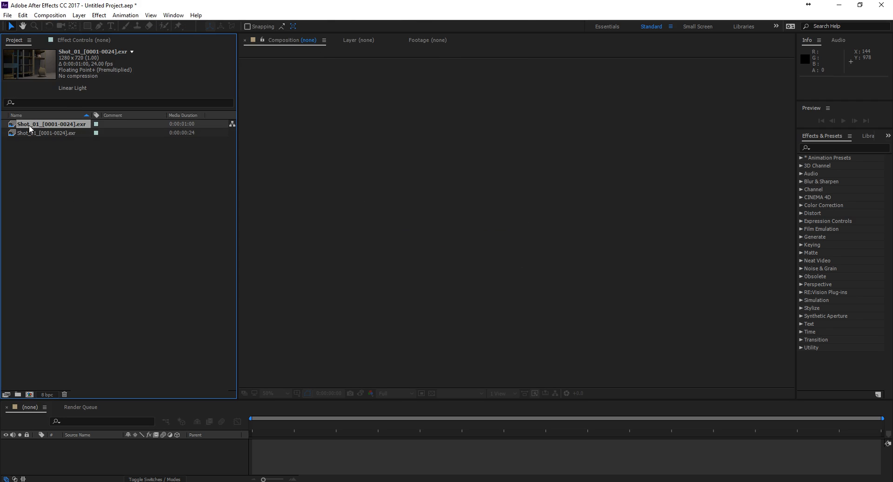
right_click(53, 135)
mouse_move(101, 207)
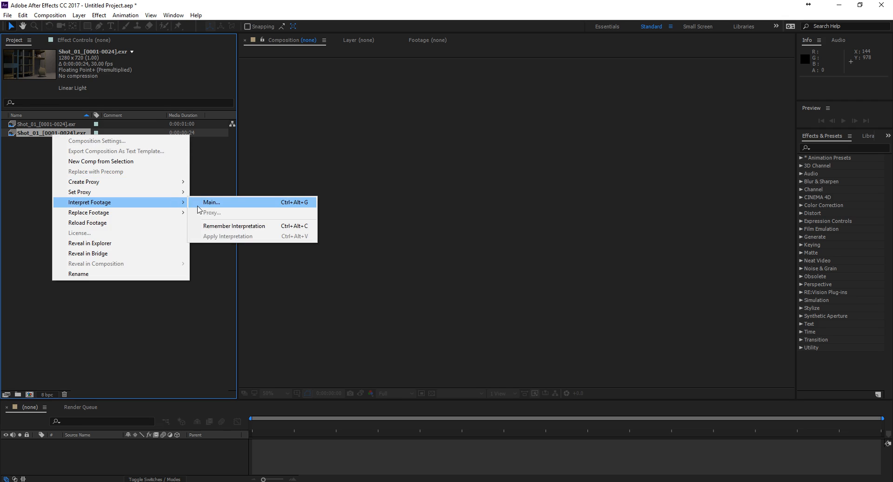
click(197, 202)
text(24)
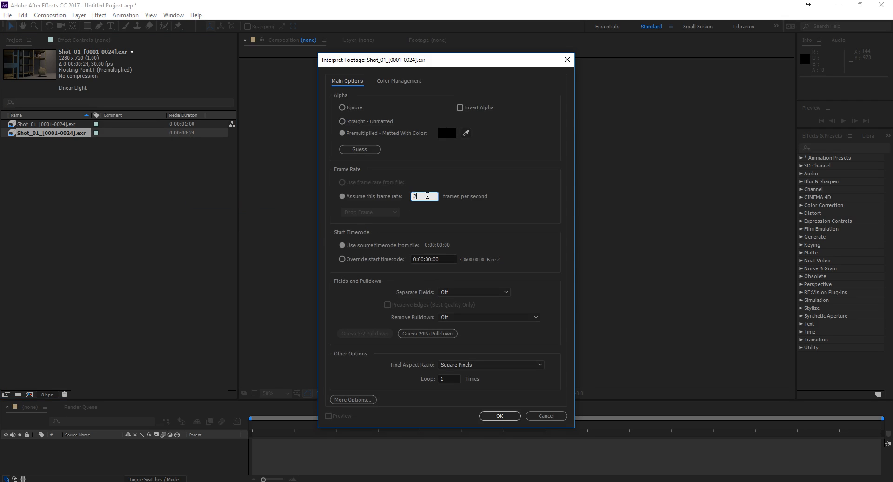
key(Return)
- Rename the first imported sequence as 1 Sample
click(49, 125)
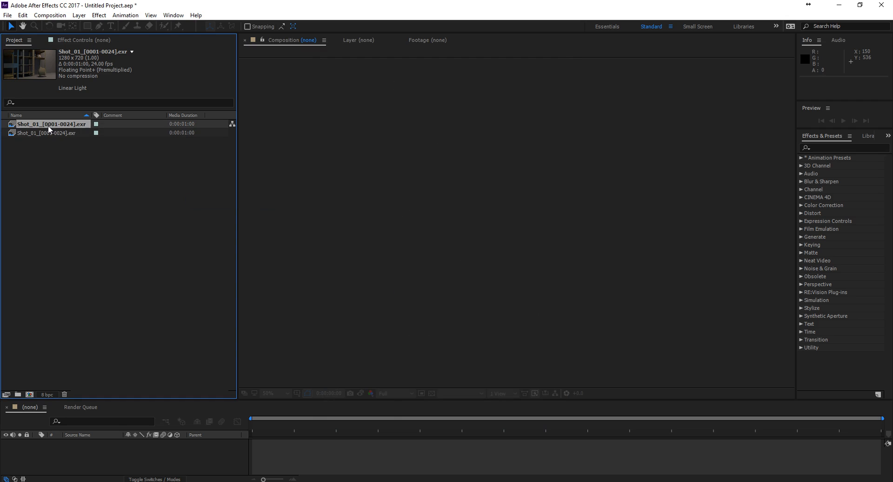
right_click(48, 124)
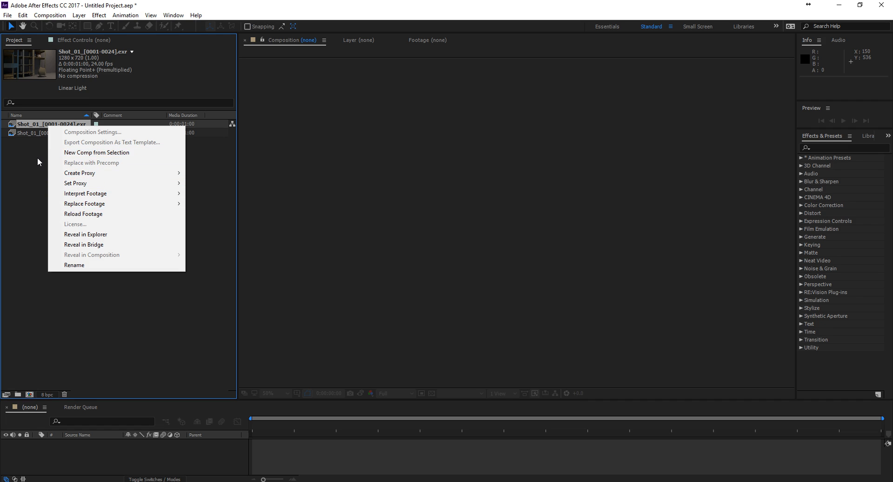
click(79, 264)
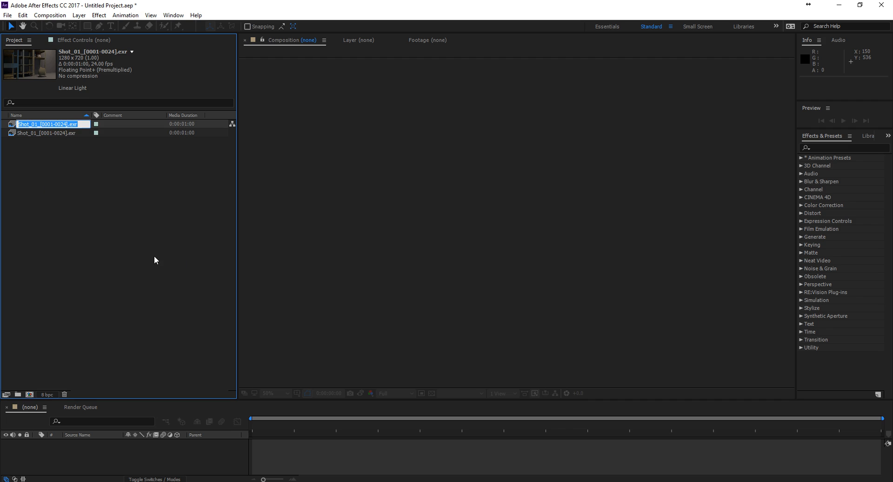
text(1 Sample)
key(Return)
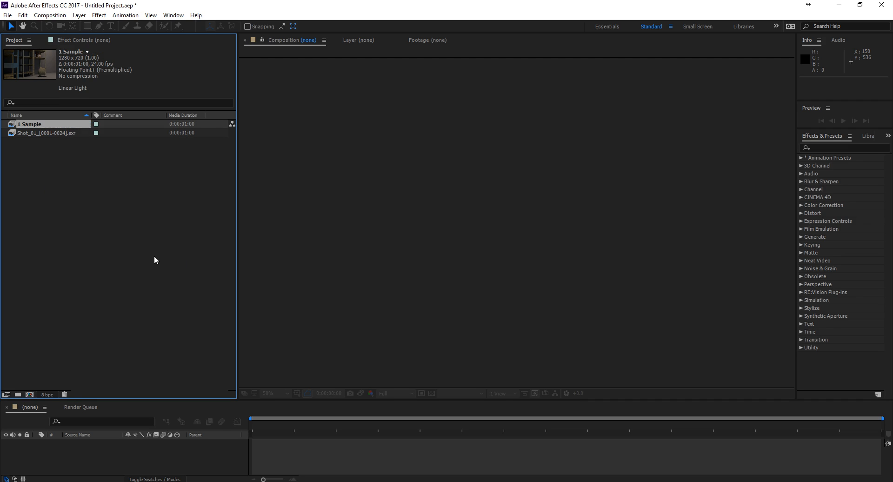
- Rename the second imported sequence as 4 Samples and clear the selection
right_click(49, 133)
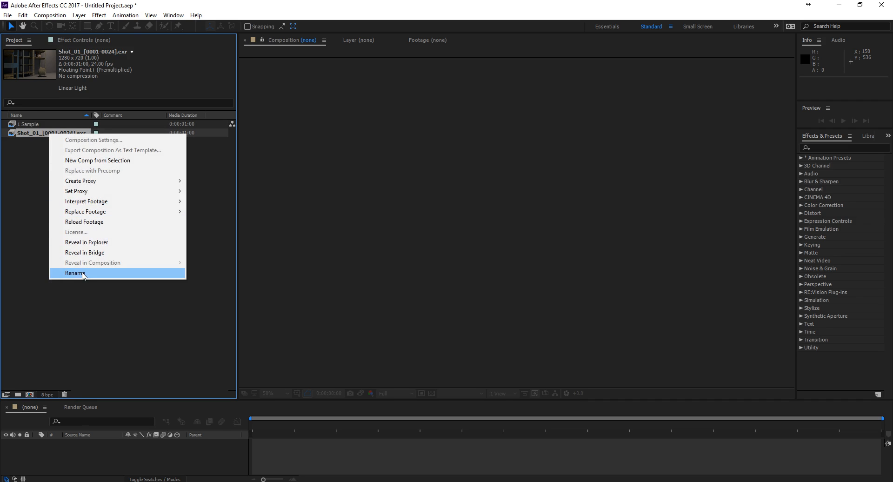
click(82, 271)
text(4)
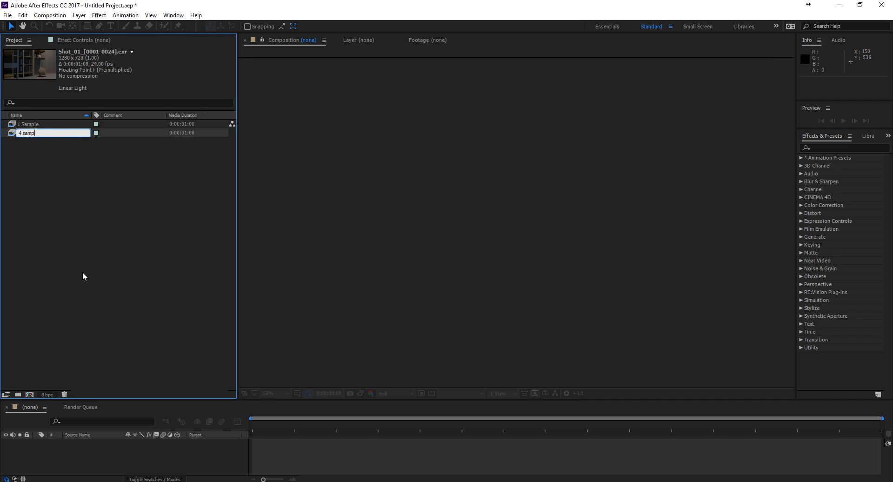
text( Samples)
key(Return)
click(79, 256)
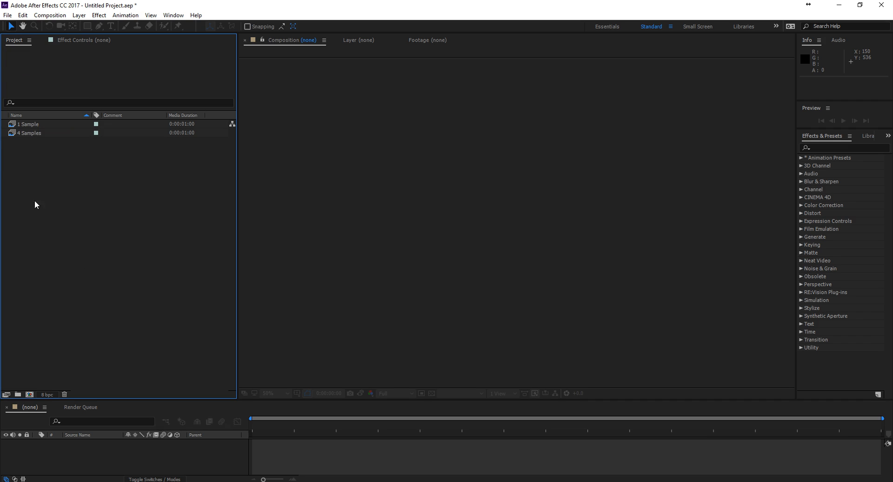
- Make the timeline area taller and set the project's color depth to 32 bits per channel (float)
drag(104, 401, 108, 346)
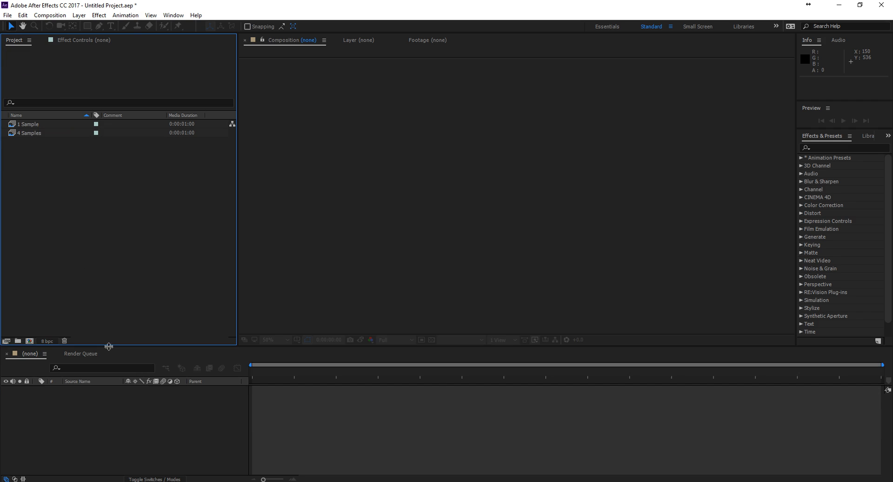
click(48, 343)
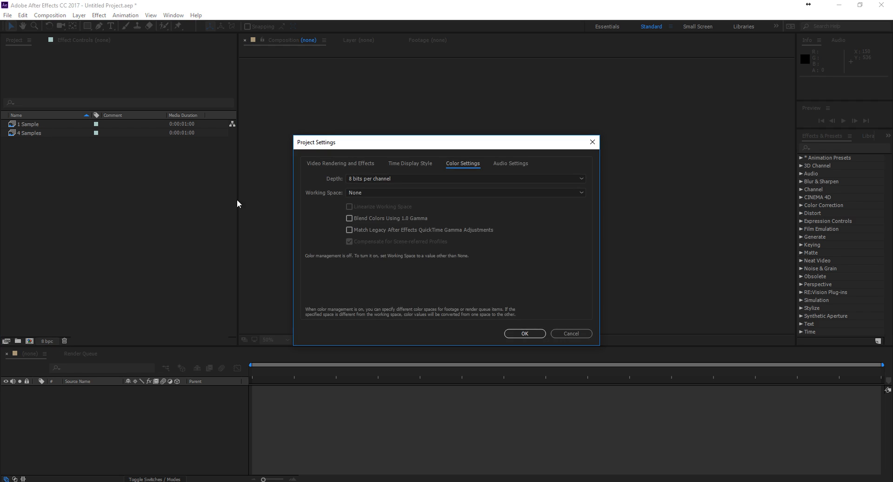
click(385, 179)
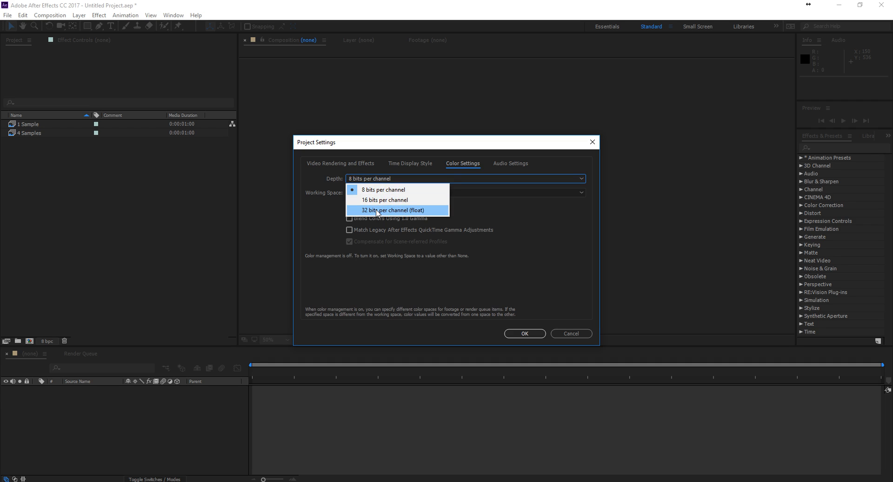
click(377, 210)
click(525, 333)
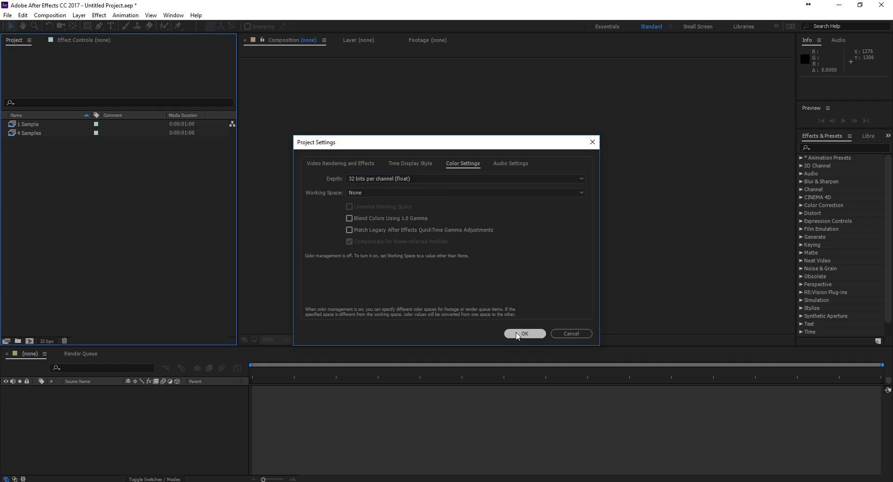
- Create a composition from the 1 Sample footage and enlarge the composition viewer to show the whole frame
click(28, 124)
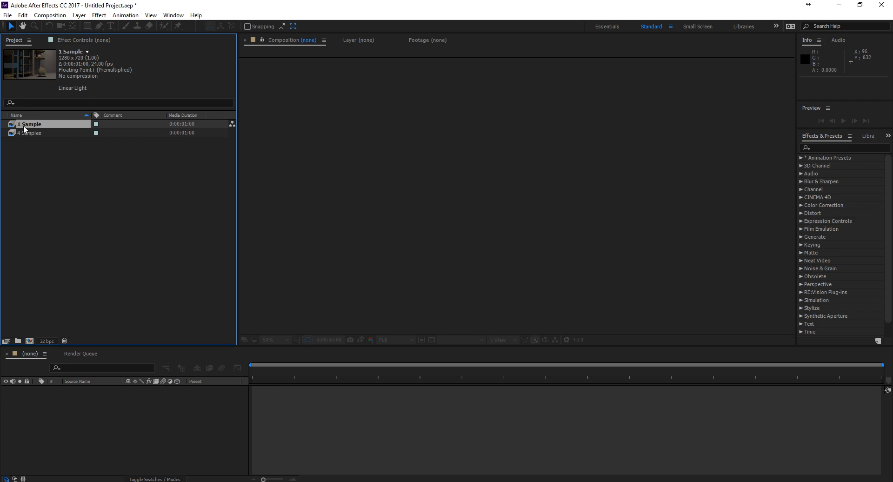
drag(23, 123, 29, 342)
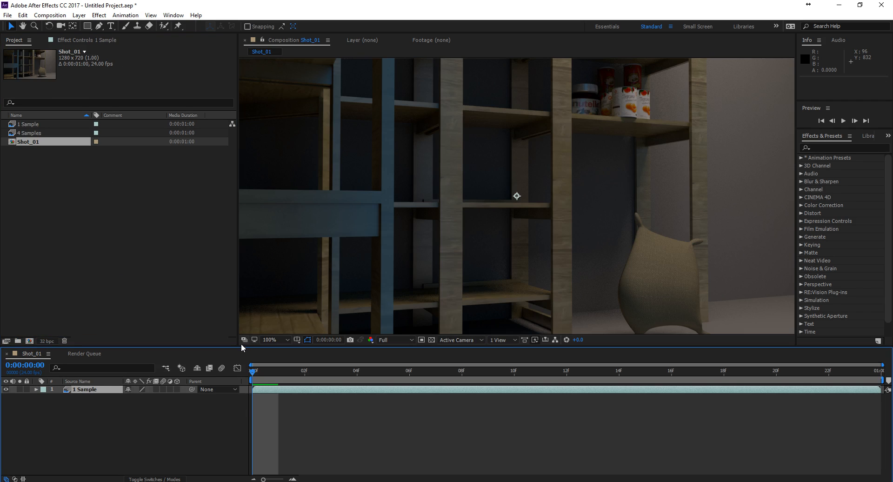
drag(235, 351, 222, 398)
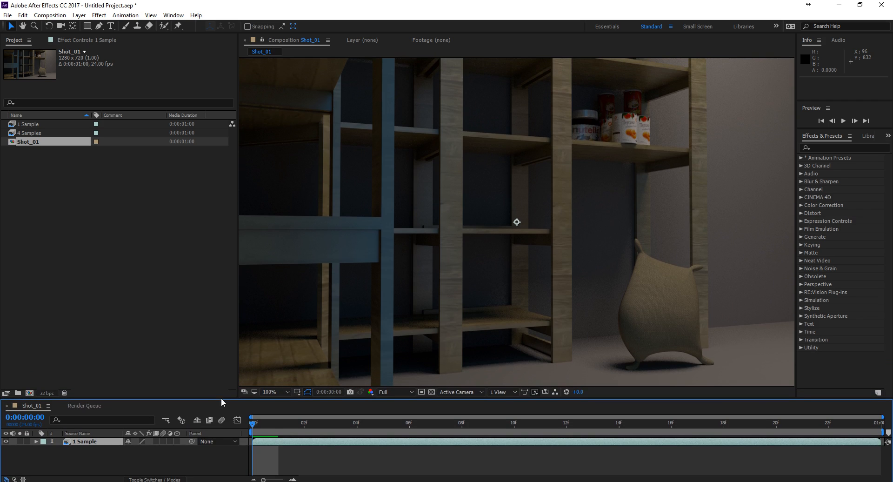
drag(238, 351, 142, 346)
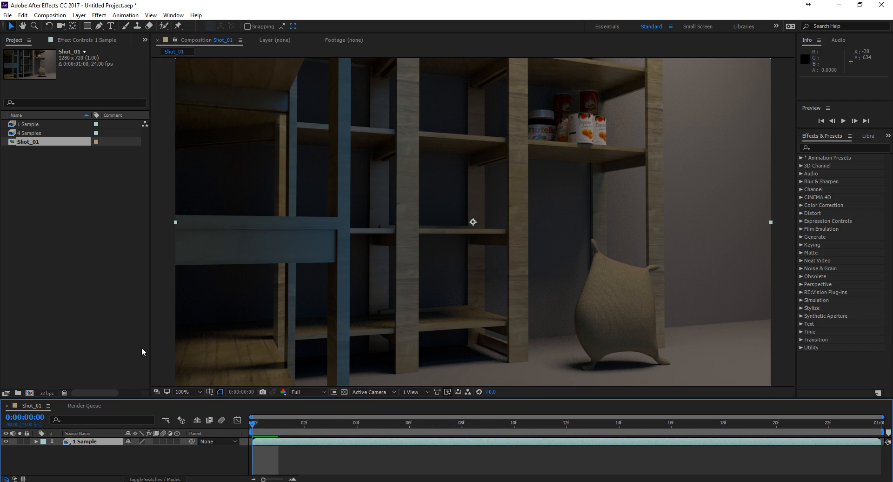
drag(273, 403, 277, 423)
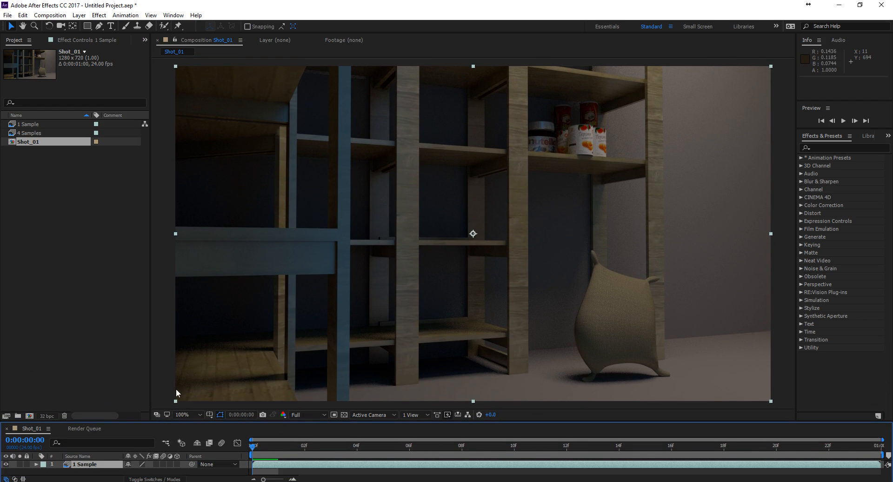
- Play a preview of the Shot_01 composition, stop it, and deselect the composition in the project
key(space)
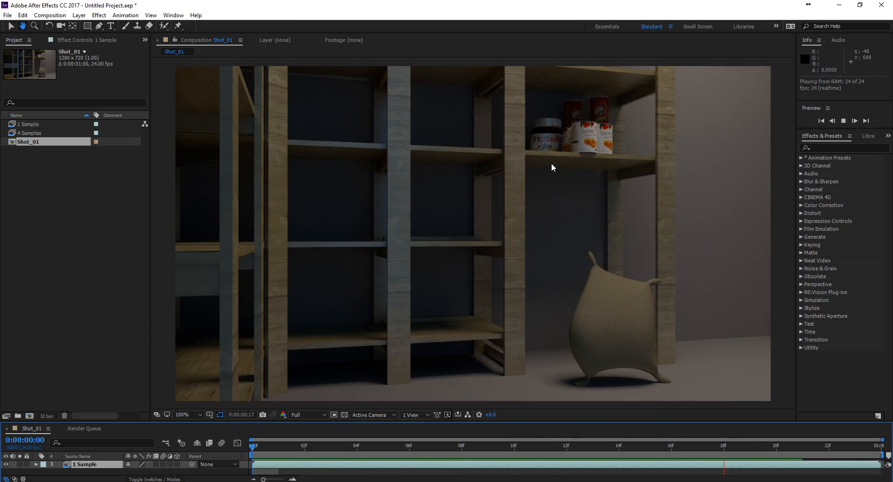
key(space)
click(49, 280)
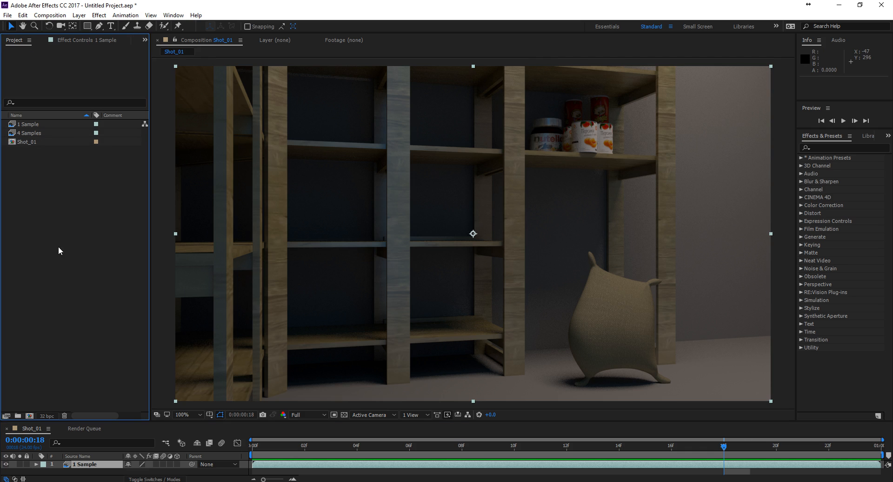
- Add the 4 Samples footage to the Shot_01 timeline as a layer above 1 Sample
click(29, 133)
drag(27, 134, 99, 471)
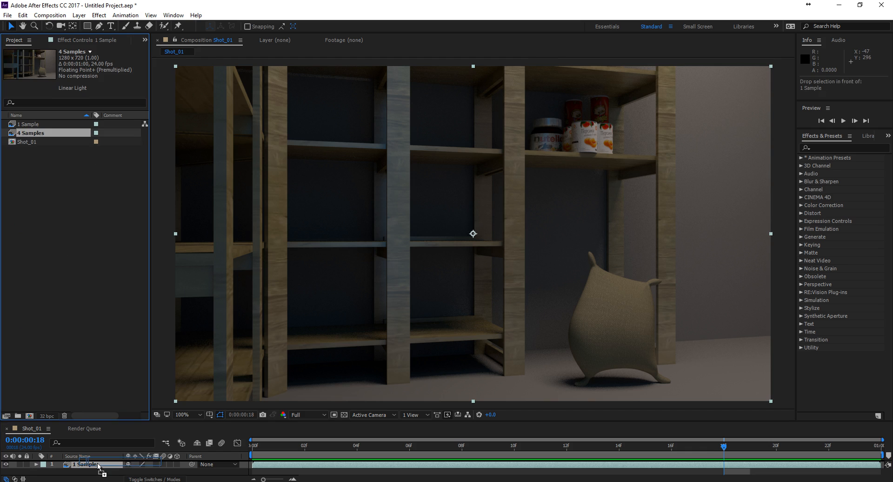
drag(98, 465, 98, 464)
- Compare the two renders by toggling the 4 Samples layer's visibility several times, leaving it visible
click(6, 464)
click(6, 464)
click(5, 464)
click(6, 464)
click(5, 464)
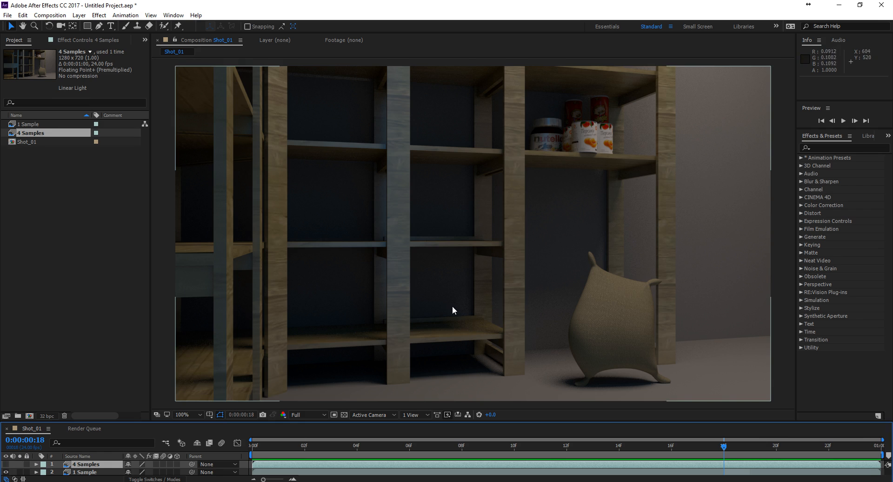
click(5, 464)
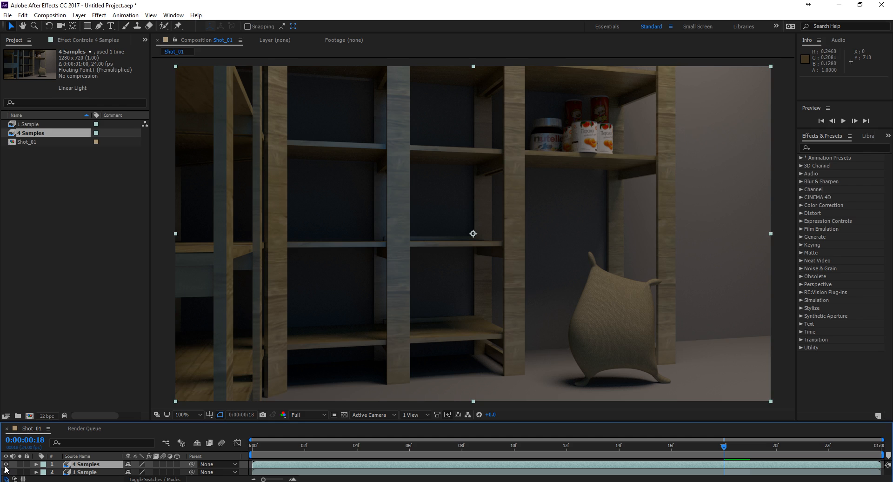
- Play a preview of the 4 Samples layer, then scrub through it back to the first frame
key(space)
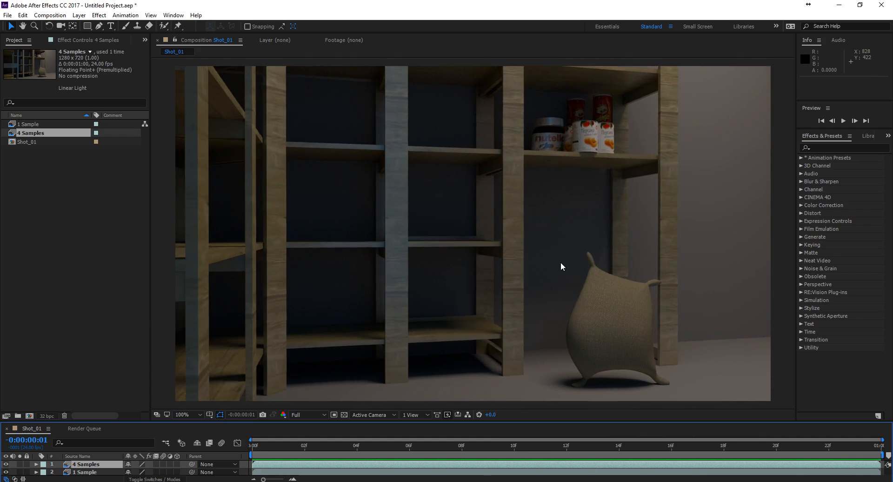
key(space)
click(262, 447)
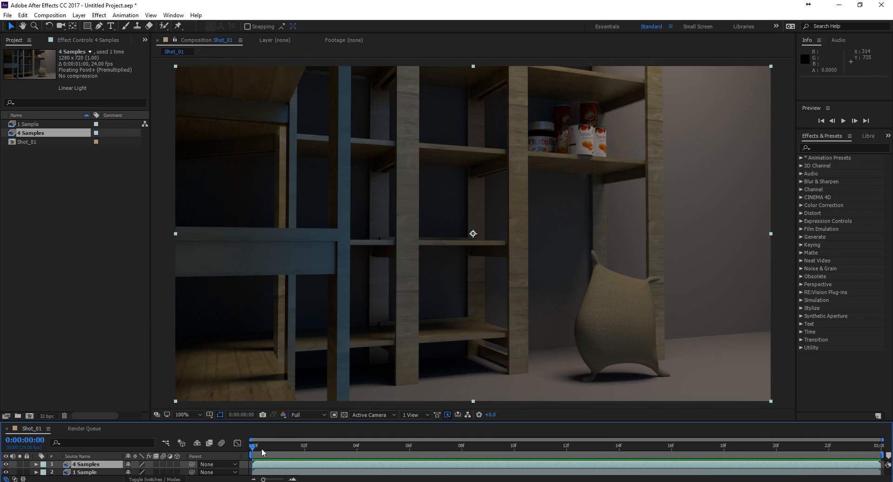
click(593, 447)
drag(592, 446, 216, 450)
- Hide the 4 Samples layer and scrub through the 1 Sample footage in a taller timeline, returning to the first frame
click(6, 465)
drag(178, 422, 178, 403)
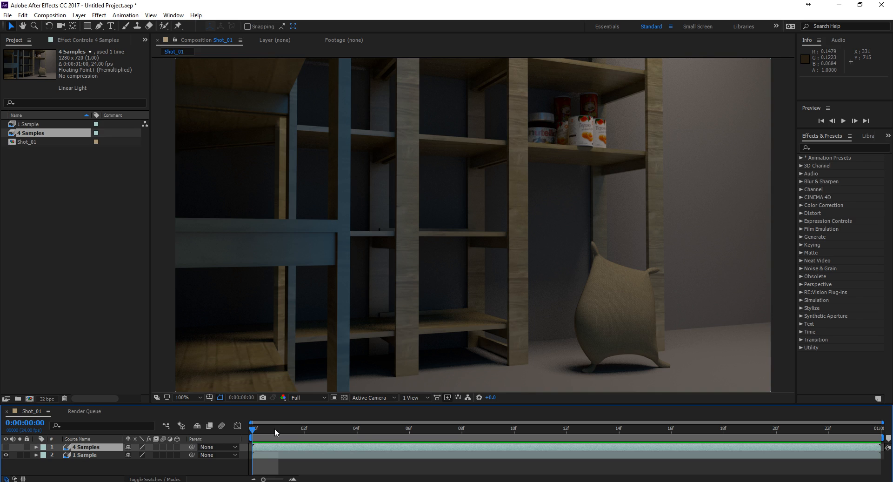
drag(336, 421, 269, 390)
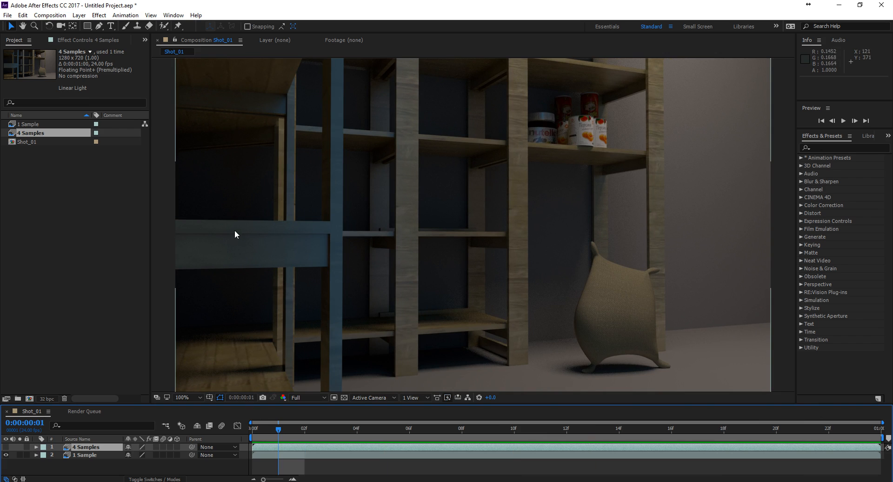
click(253, 431)
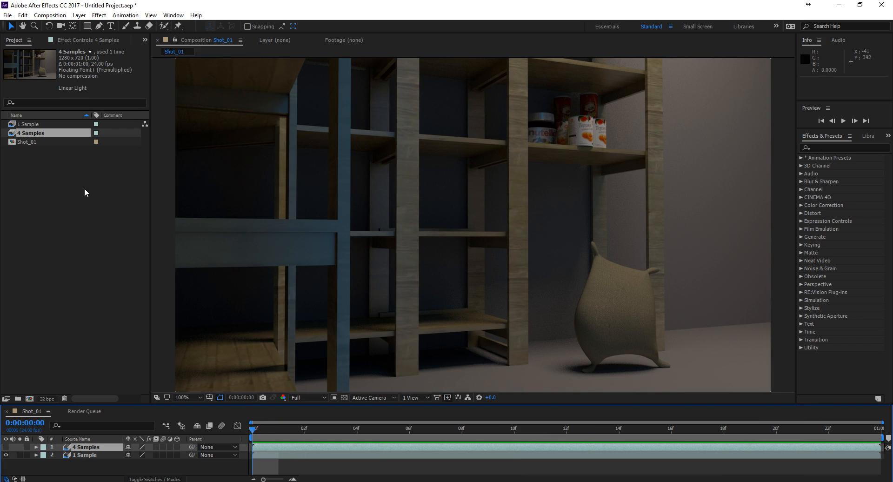
- Apply the Neat Video Reduce Noise effect to the 1 Sample layer and open its options window clear of the effect settings
click(81, 456)
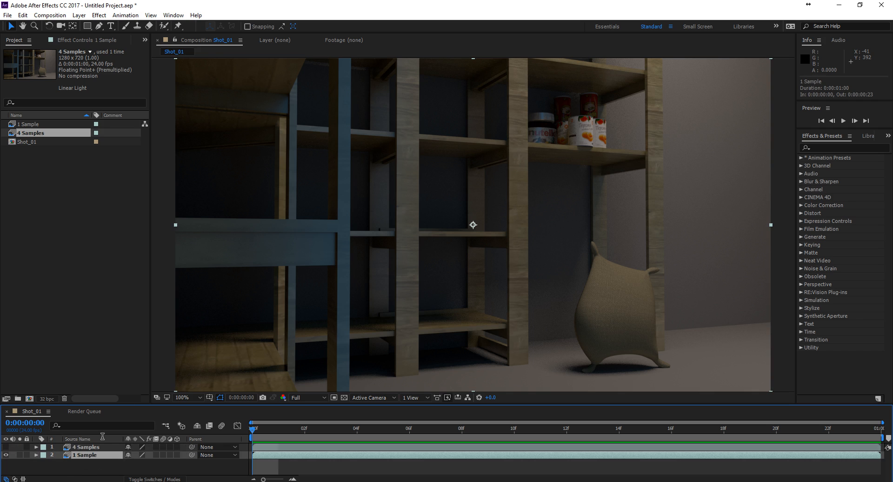
click(99, 15)
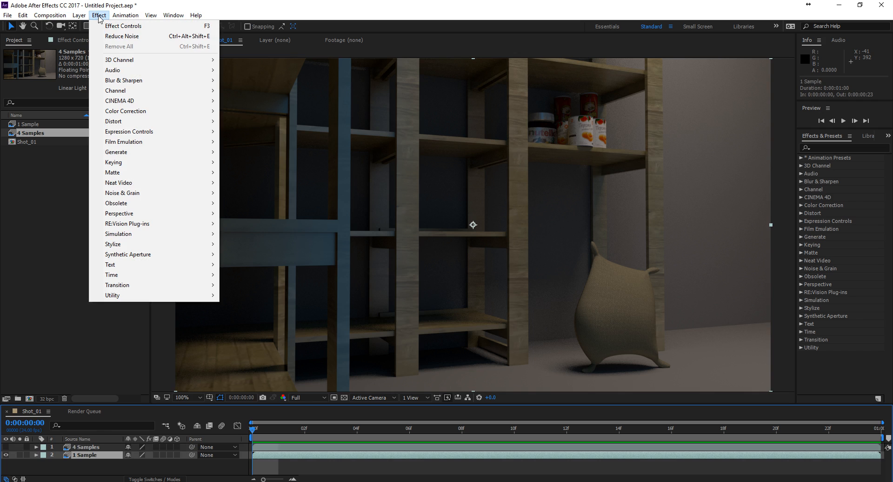
mouse_move(154, 187)
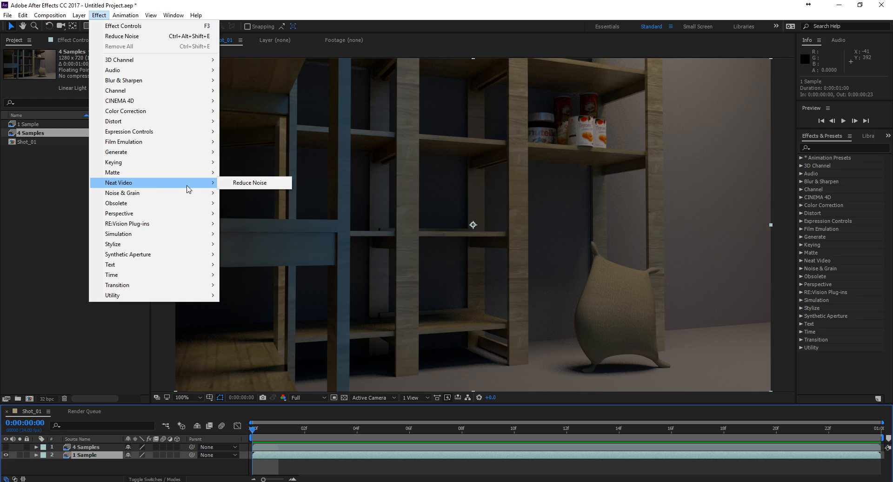
click(249, 183)
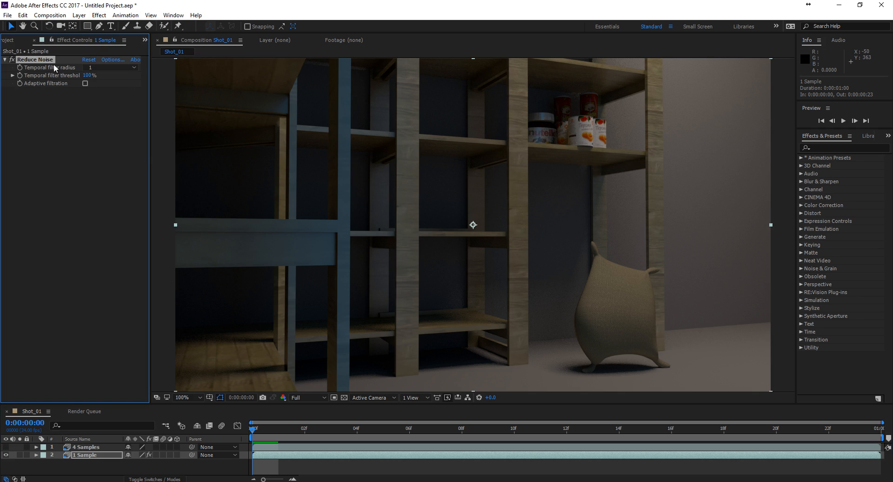
click(111, 60)
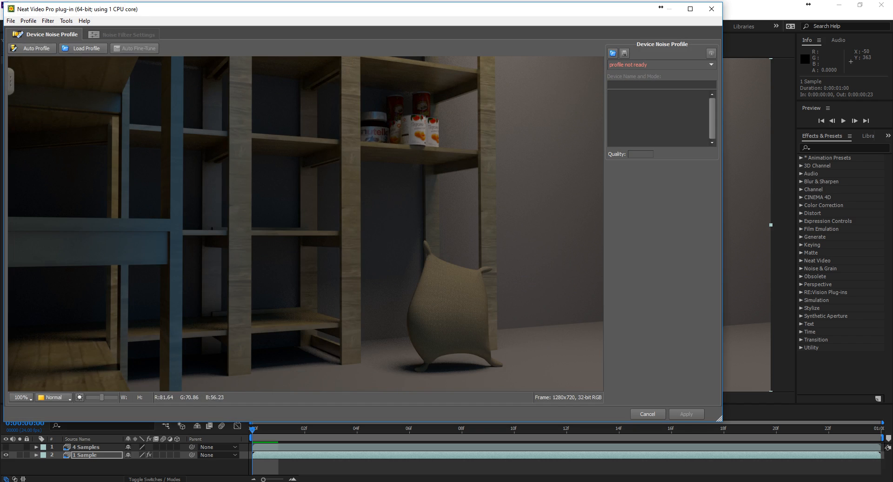
drag(211, 13, 313, 33)
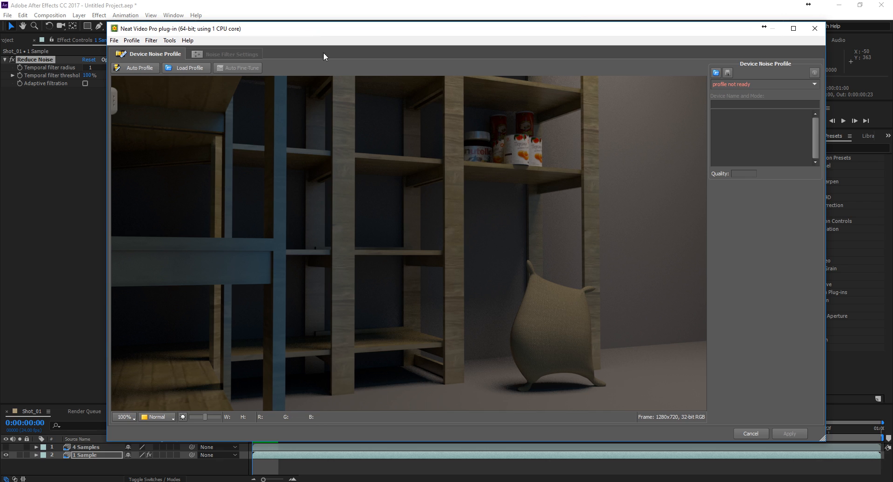
drag(325, 36, 322, 34)
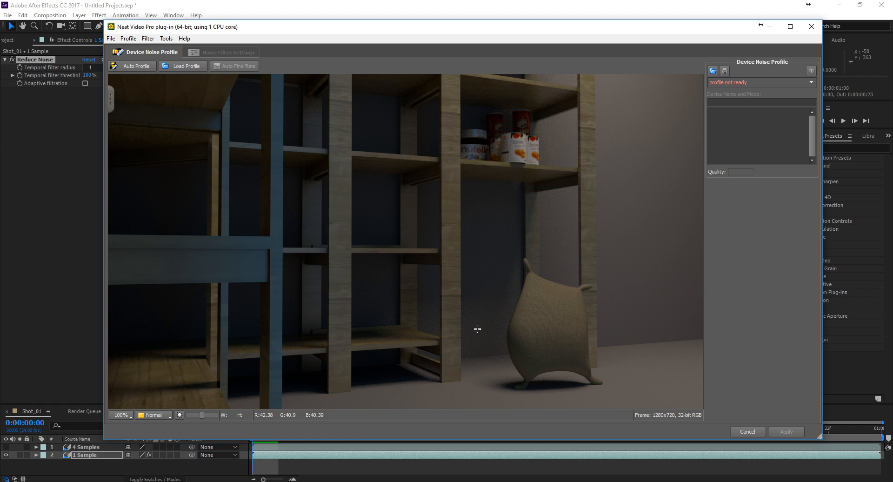
drag(465, 305, 501, 350)
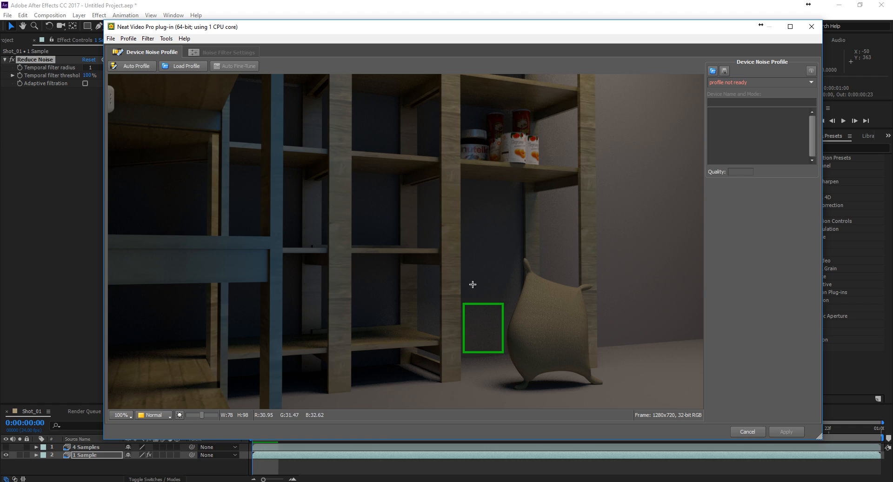
drag(488, 210, 528, 250)
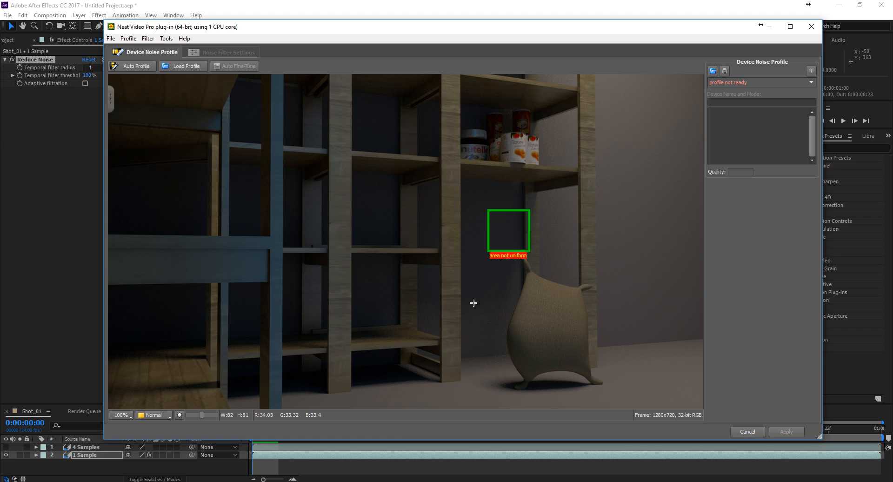
click(475, 292)
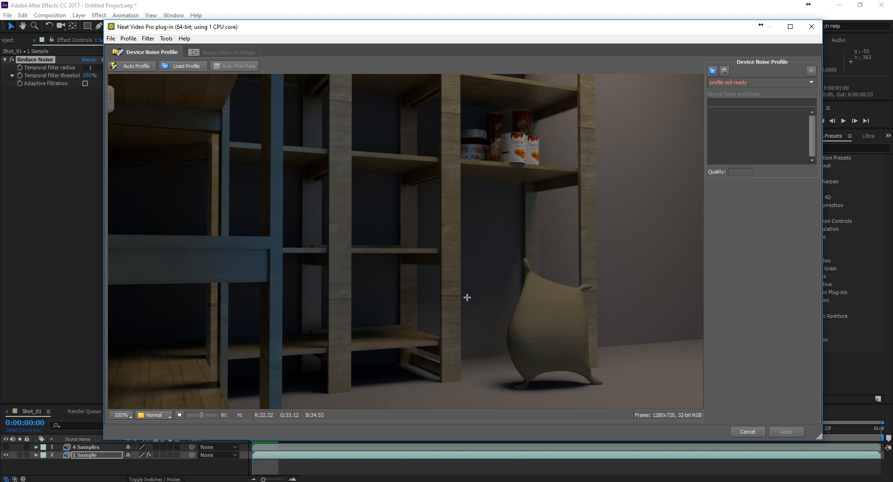
- Build an automatic noise profile from a wall area of about 82 x 98 px beside the sack, accepting the small sample
drag(464, 298, 502, 344)
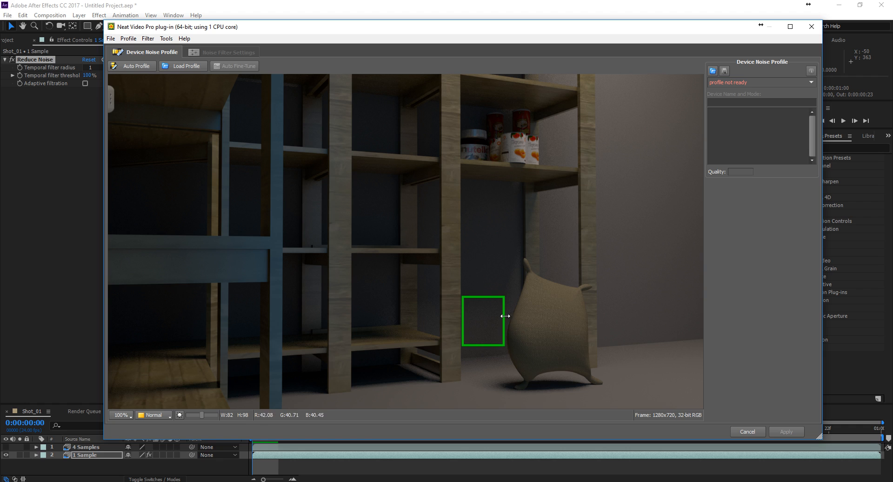
click(136, 66)
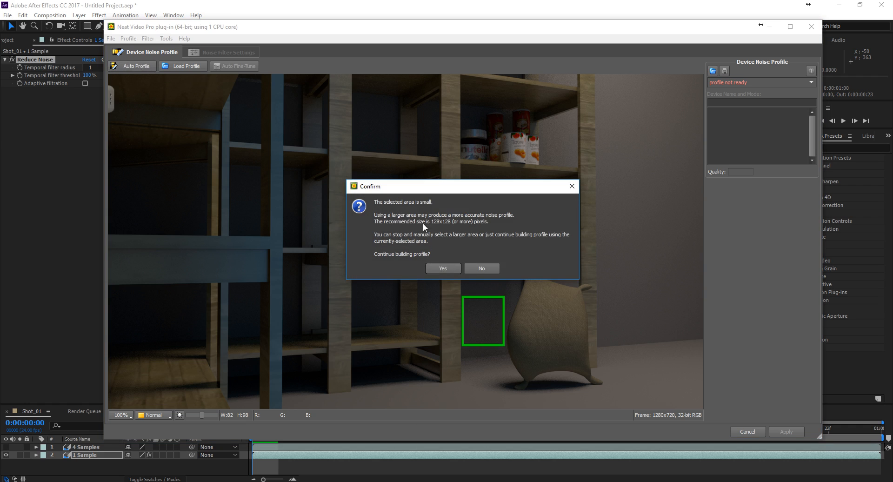
click(443, 268)
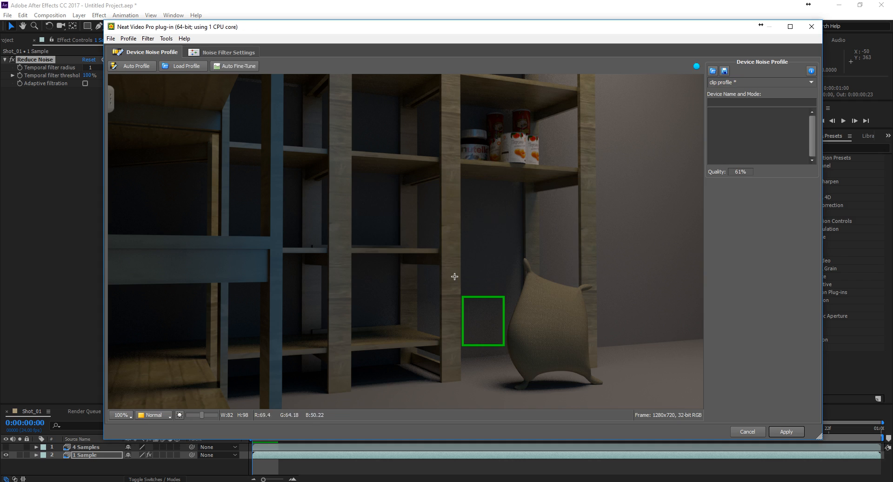
- Examine the filtered image in the noise filter settings and set the luminance noise reduction to 100%
click(232, 52)
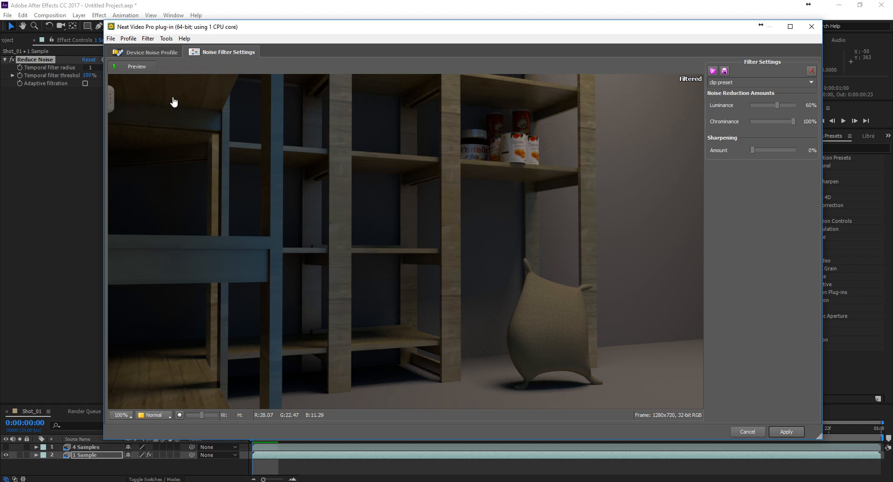
click(125, 64)
click(124, 63)
click(125, 63)
click(125, 63)
click(125, 63)
click(124, 63)
drag(777, 103, 790, 105)
- Refresh the filter preview repeatedly to check the denoised frame and apply the noise reduction settings to 1 Sample
click(135, 66)
click(135, 66)
click(136, 66)
click(136, 66)
click(135, 66)
click(135, 66)
click(135, 66)
click(135, 66)
click(786, 432)
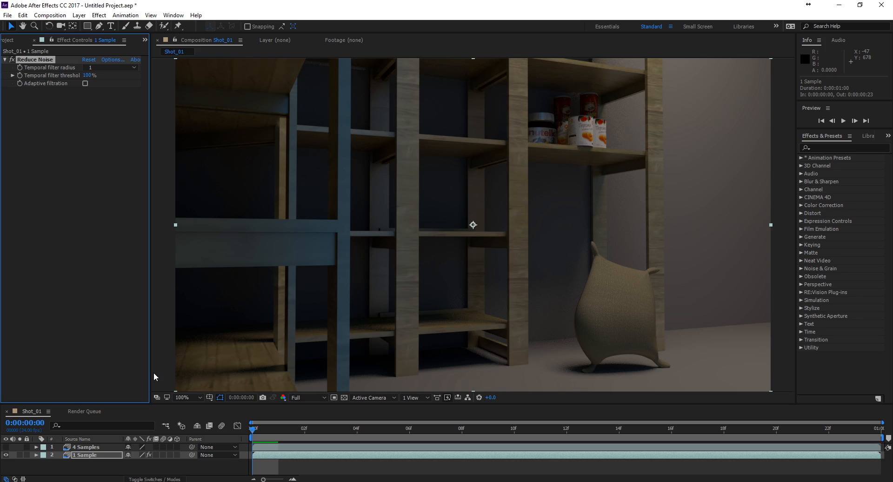
- Play a preview of the denoised 1 Sample layer, stop it, and return to the first frame
key(space)
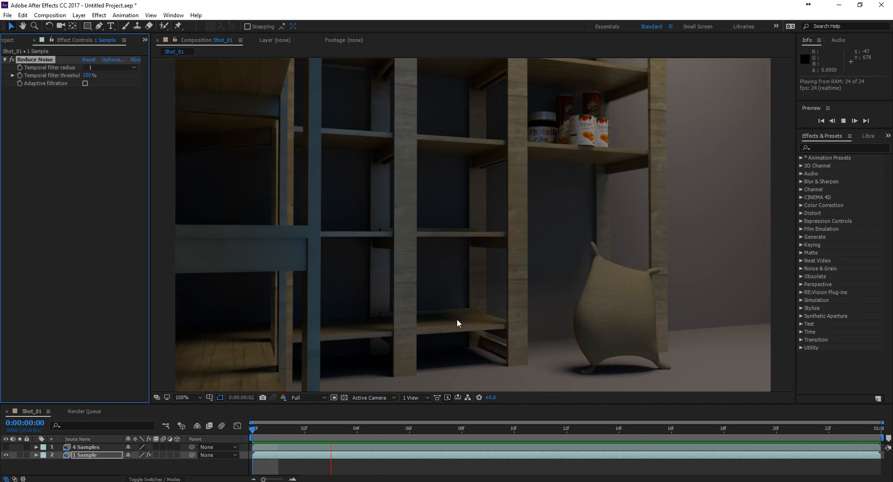
key(space)
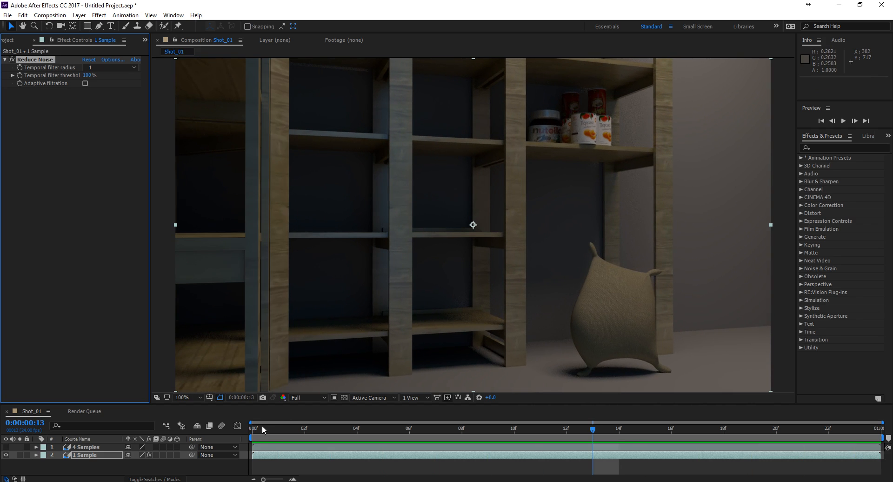
click(258, 427)
click(99, 455)
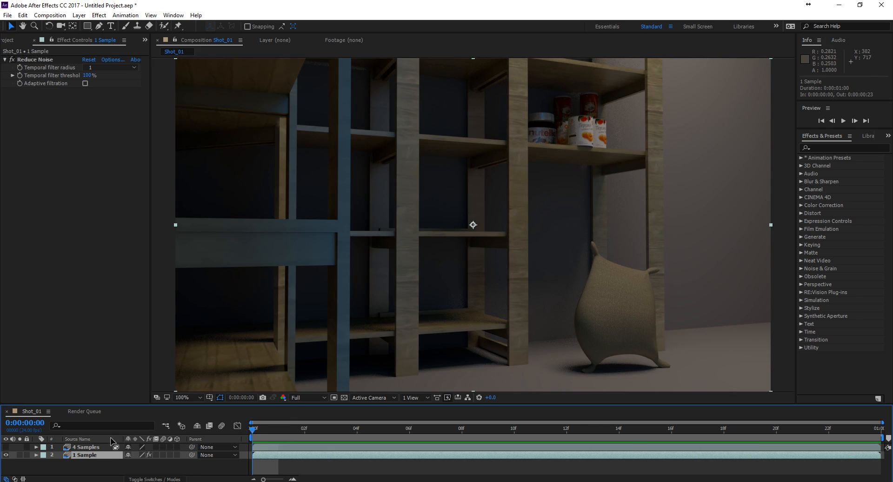
click(105, 60)
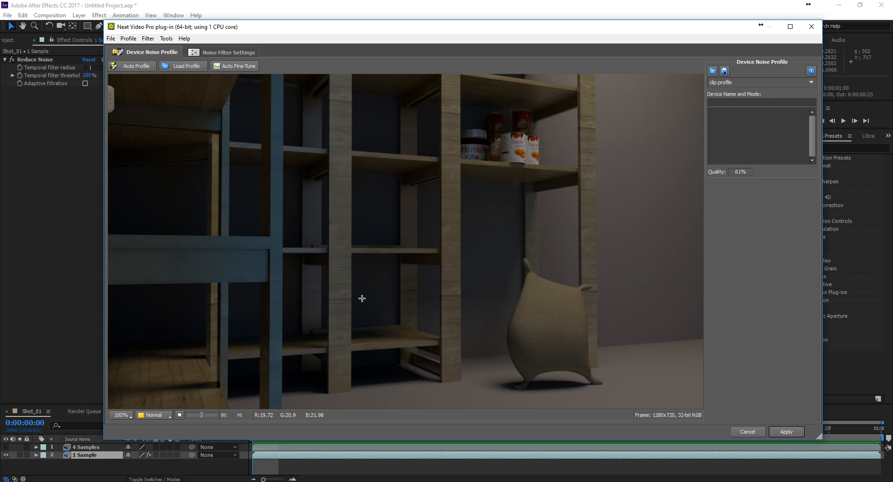
drag(359, 291, 414, 344)
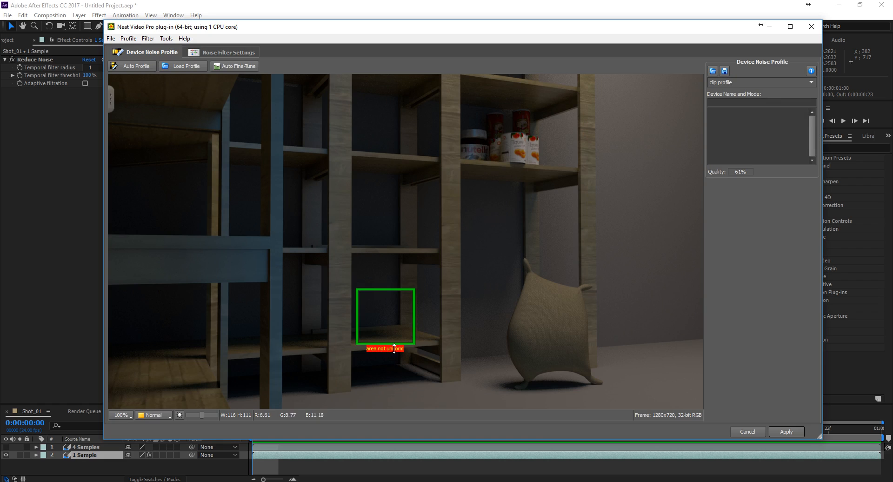
click(135, 68)
click(441, 267)
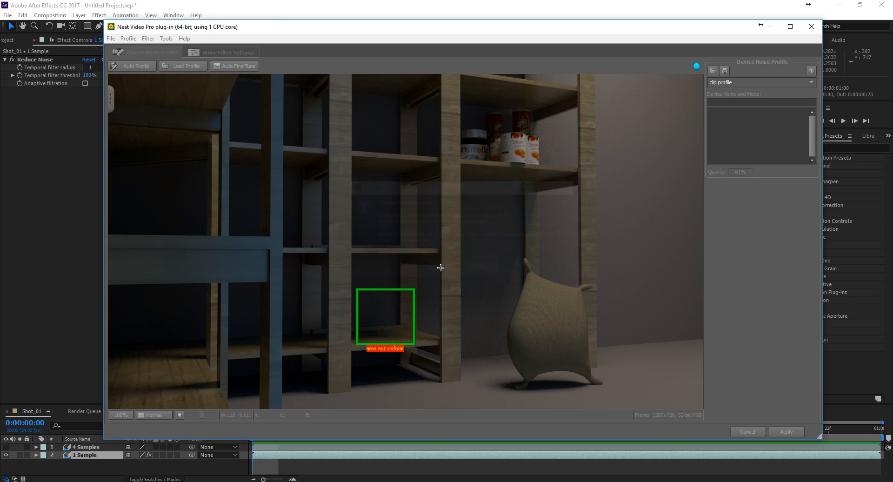
click(213, 53)
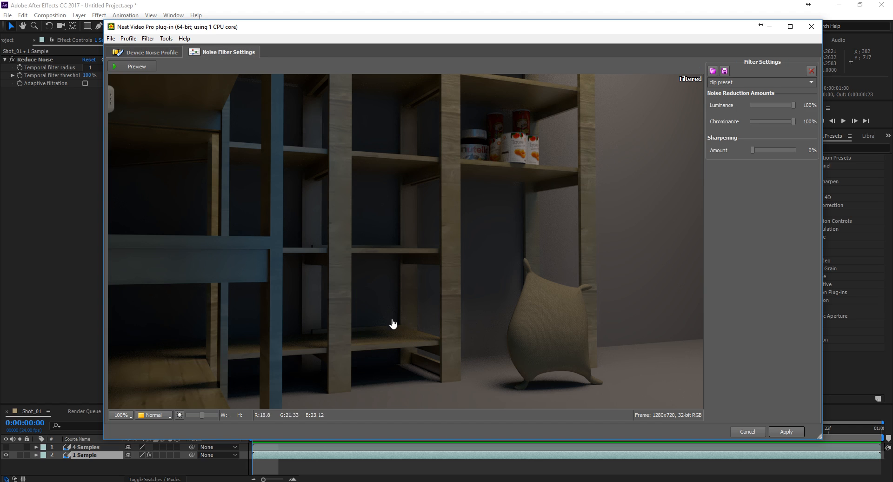
click(785, 105)
click(779, 106)
click(754, 433)
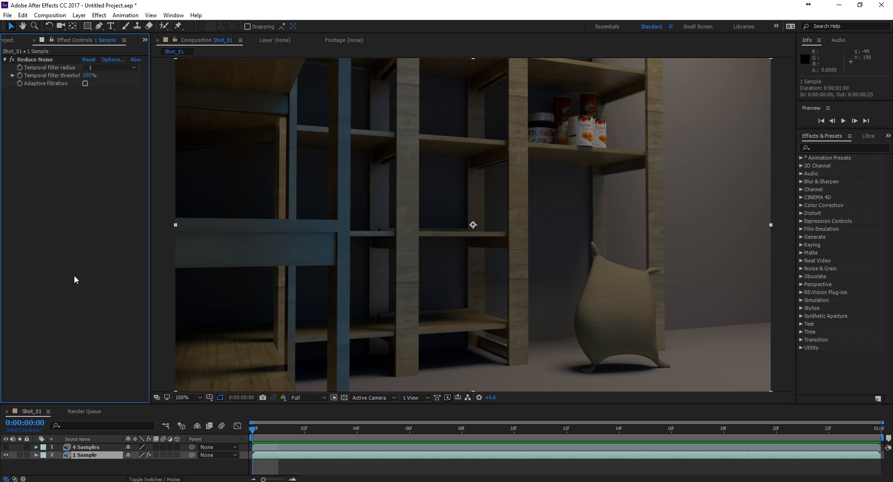
- Show the 4 Samples layer again, check its frames, and add Neat Video's Reduce Noise effect to it with the plug-in options open
click(6, 446)
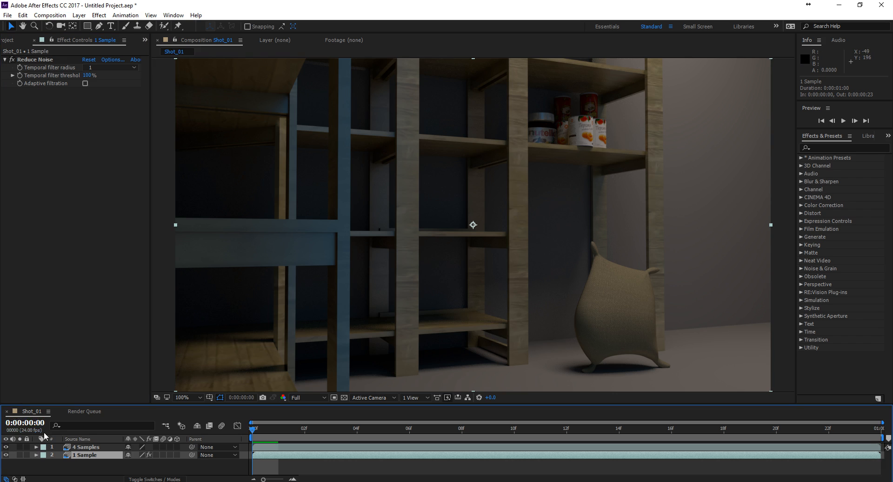
click(93, 447)
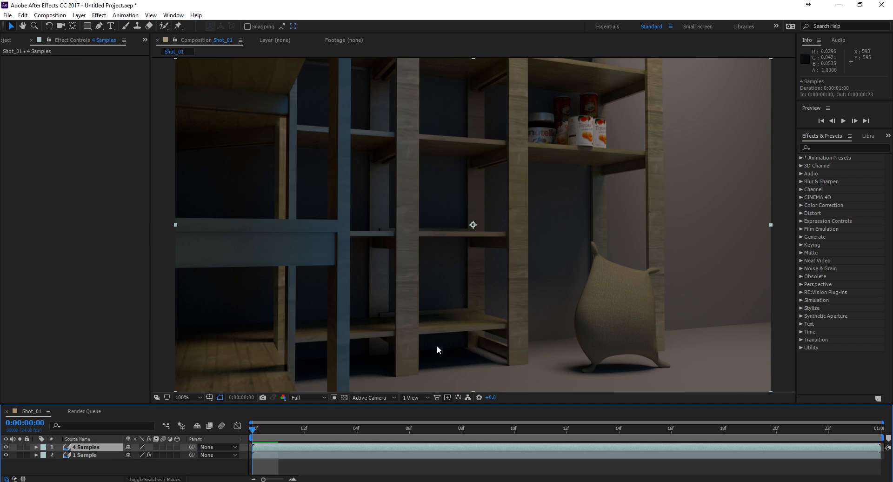
drag(262, 428, 194, 406)
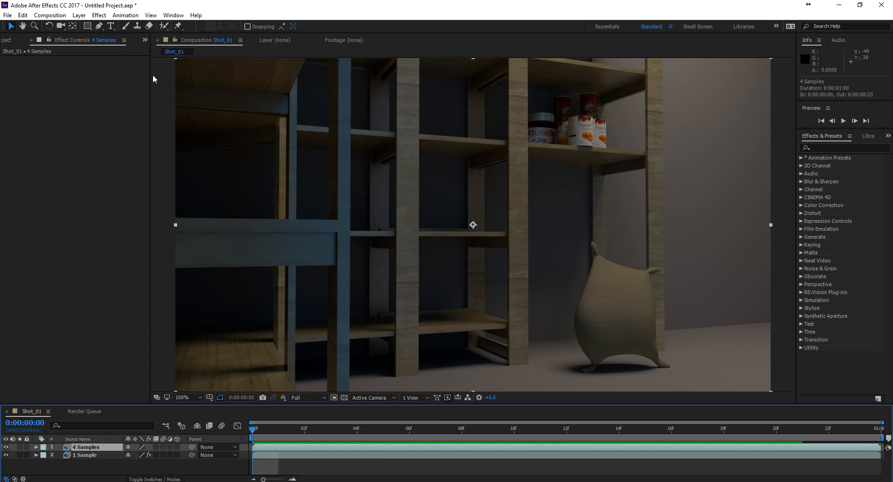
click(98, 16)
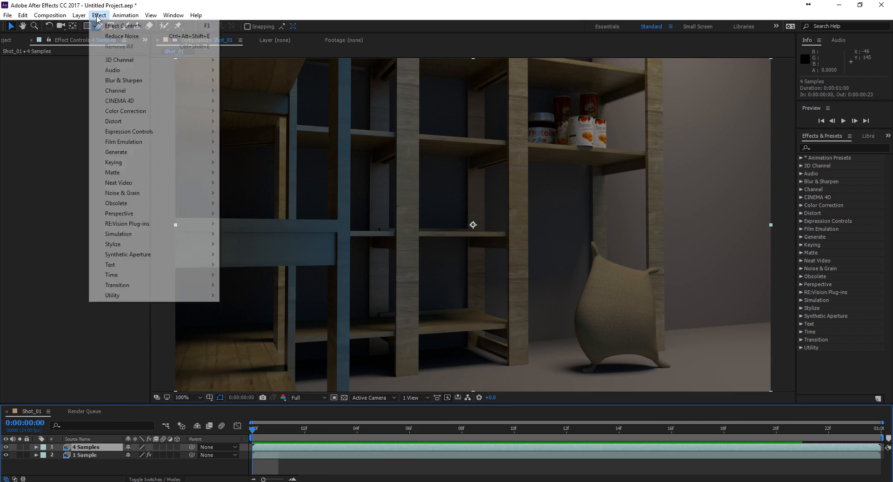
mouse_move(199, 184)
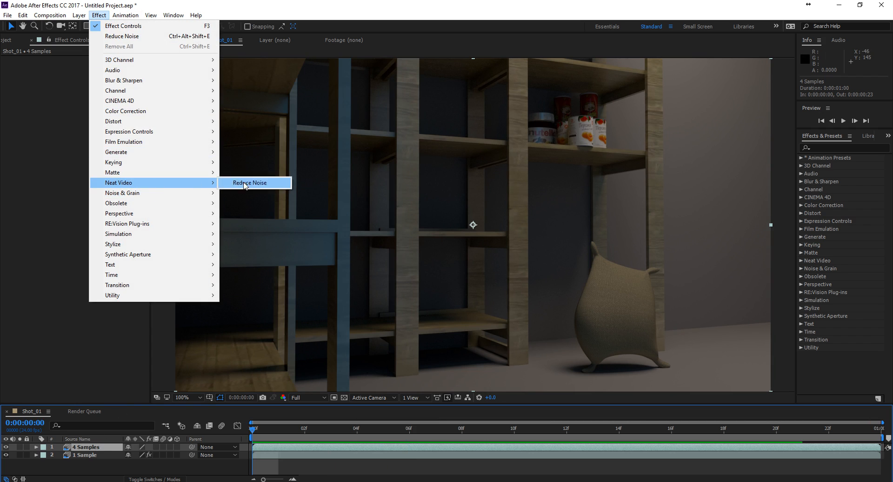
click(242, 183)
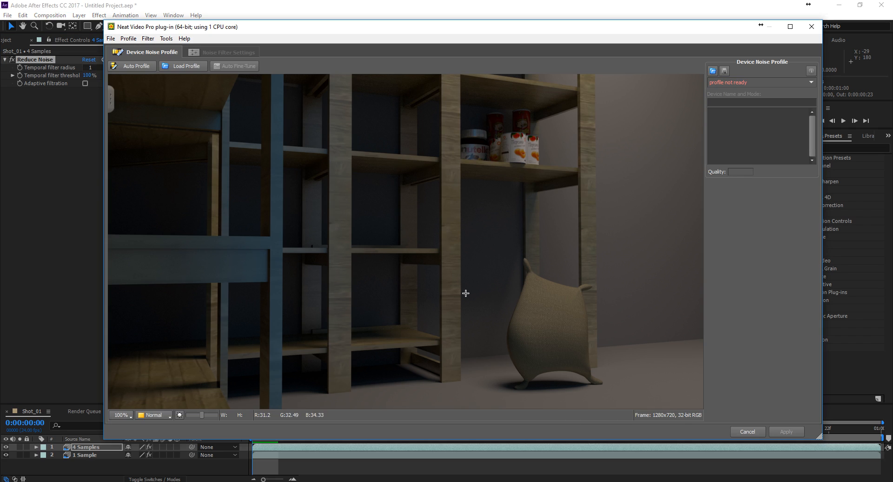
- Build an automatic noise profile from a wall area of about 75 x 117 px beside the sack, accepting the small sample
drag(465, 293, 502, 350)
click(146, 66)
click(442, 268)
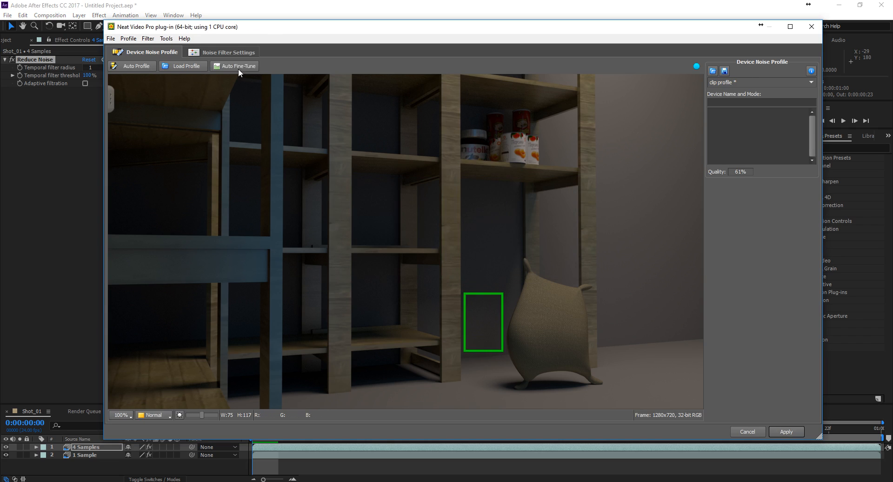
- Compare the original and filtered frame repeatedly in the noise filter settings and apply the noise reduction to 4 Samples
click(229, 53)
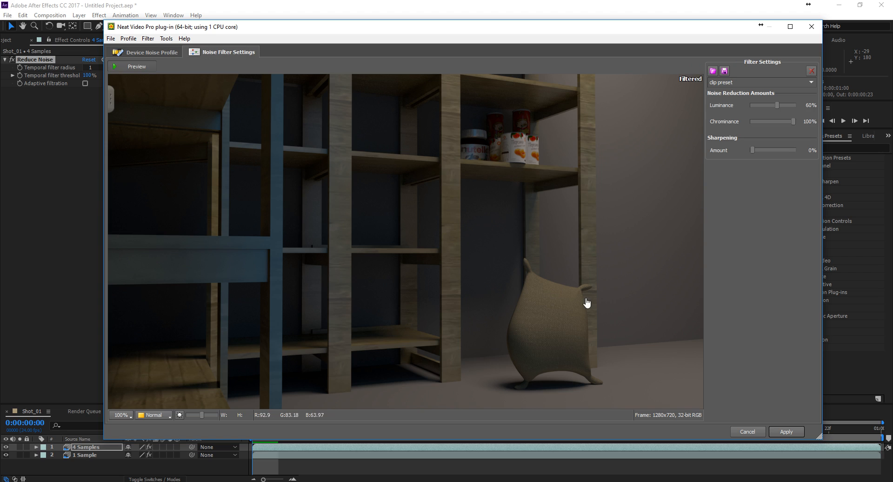
click(135, 66)
click(134, 66)
click(134, 66)
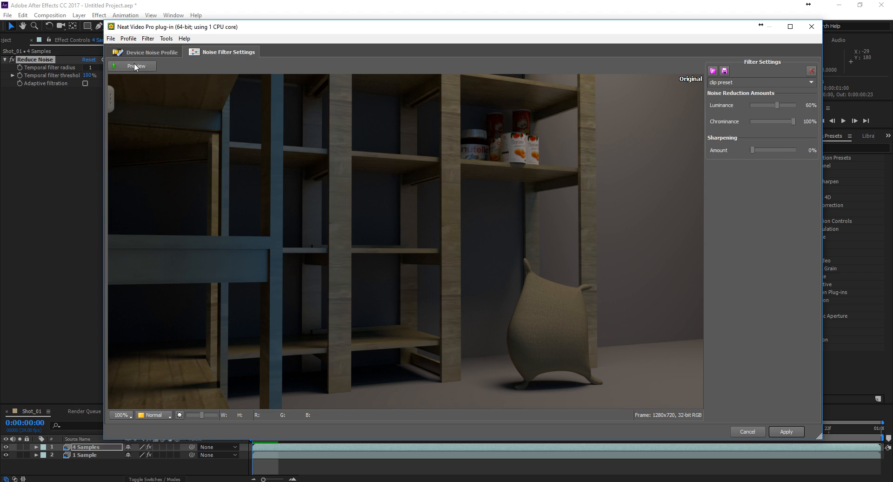
click(135, 67)
click(134, 66)
click(134, 66)
click(135, 66)
click(785, 430)
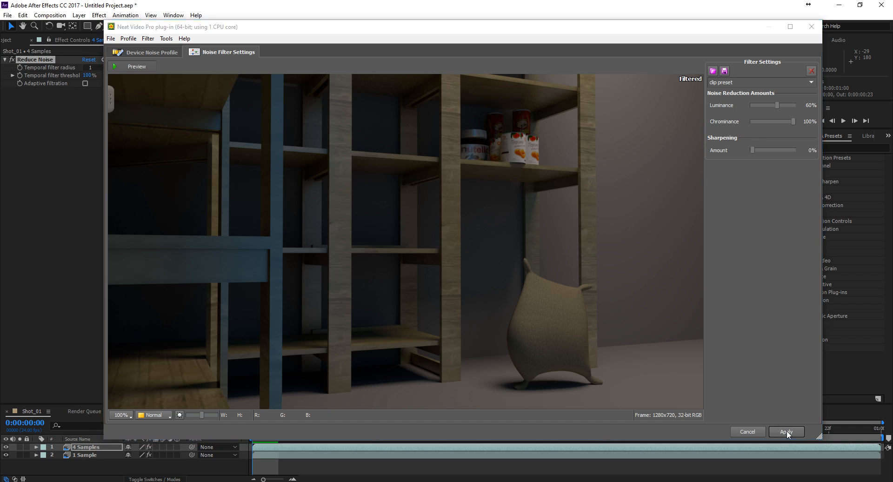
- Play a preview of the denoised 4 Samples layer, stop it, and return to the first frame
key(space)
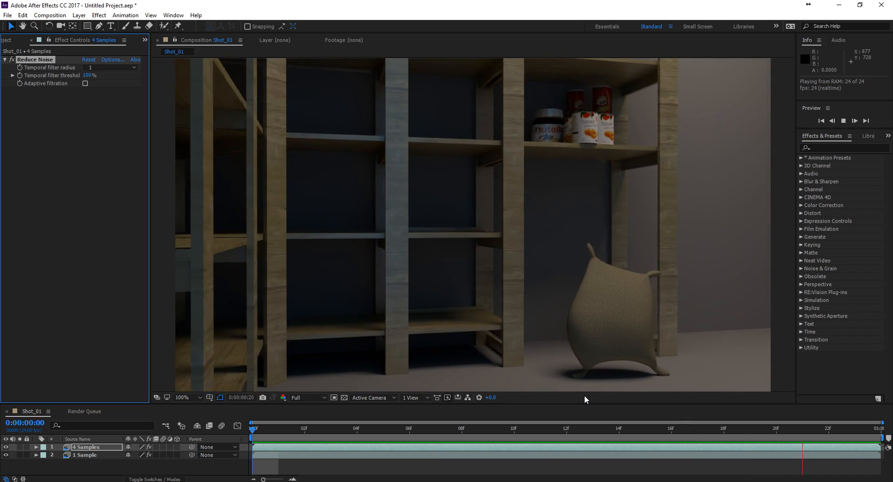
key(space)
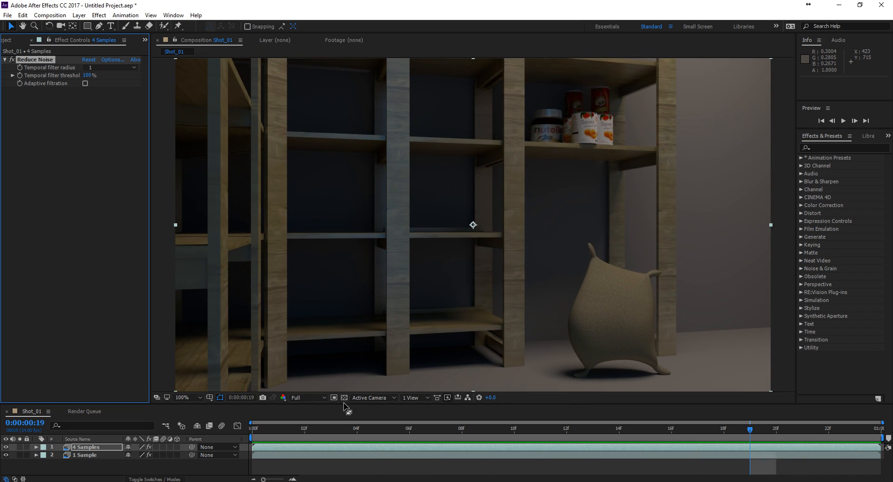
drag(277, 429, 245, 430)
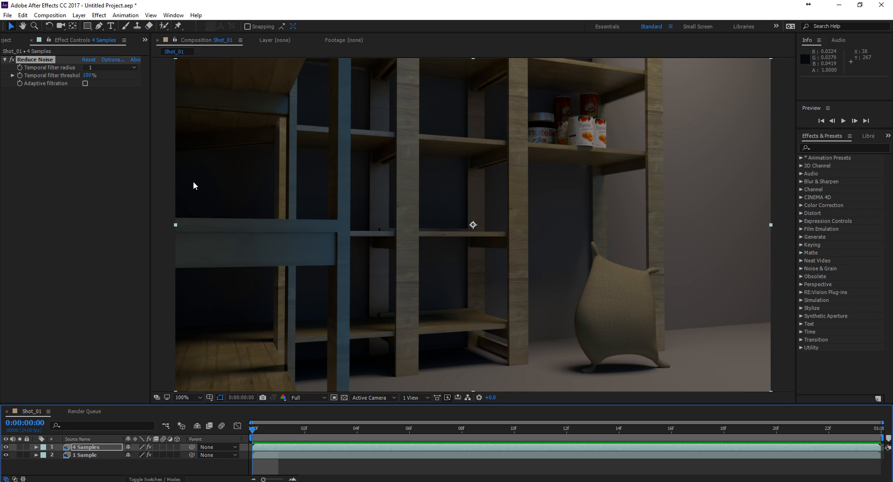
- Add the Exposure color correction effect to the 4 Samples layer below Reduce Noise
click(97, 16)
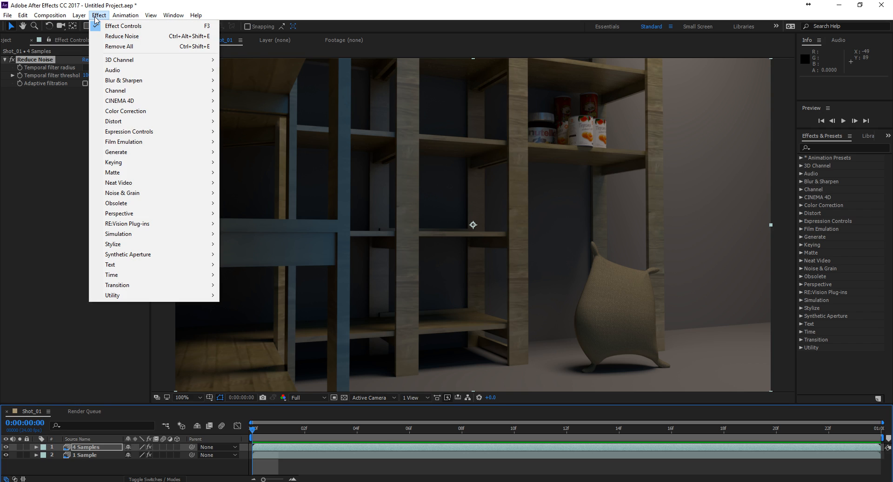
mouse_move(119, 62)
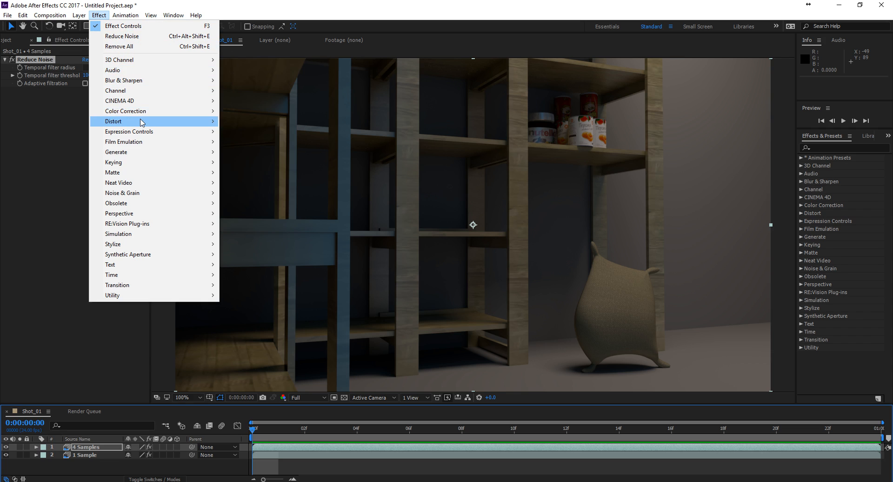
mouse_move(179, 112)
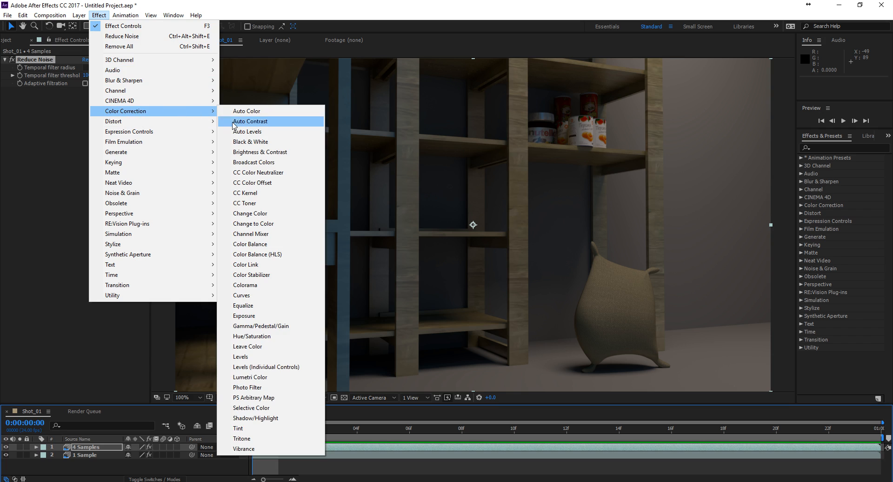
click(261, 316)
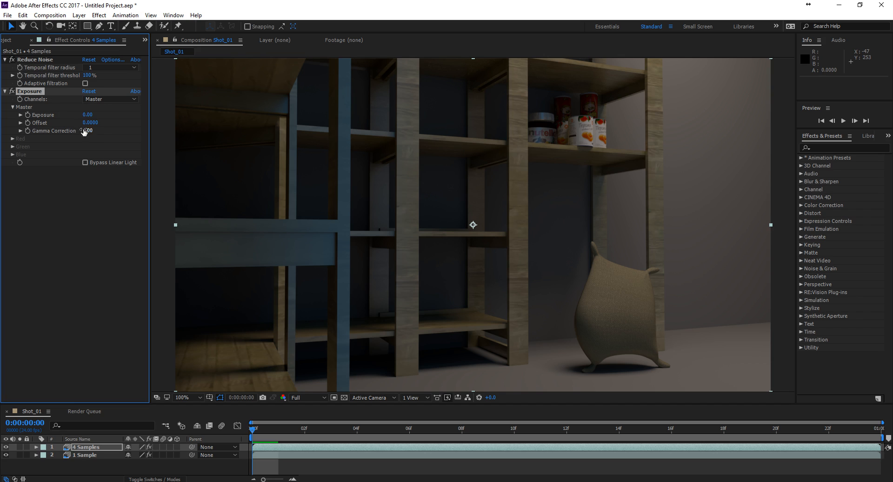
- Try exposure values of 0.22, -1.71 and -0.36 on 4 Samples, then undo the exposure changes
drag(90, 116, 97, 114)
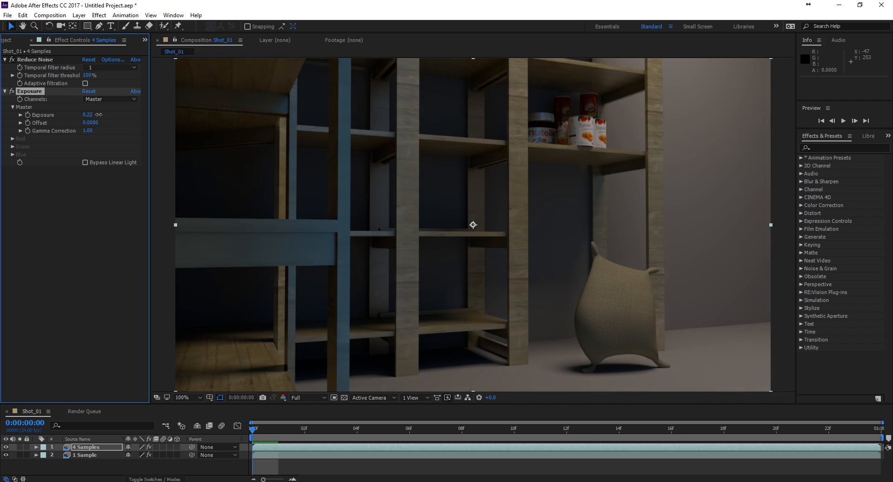
drag(96, 114, 13, 117)
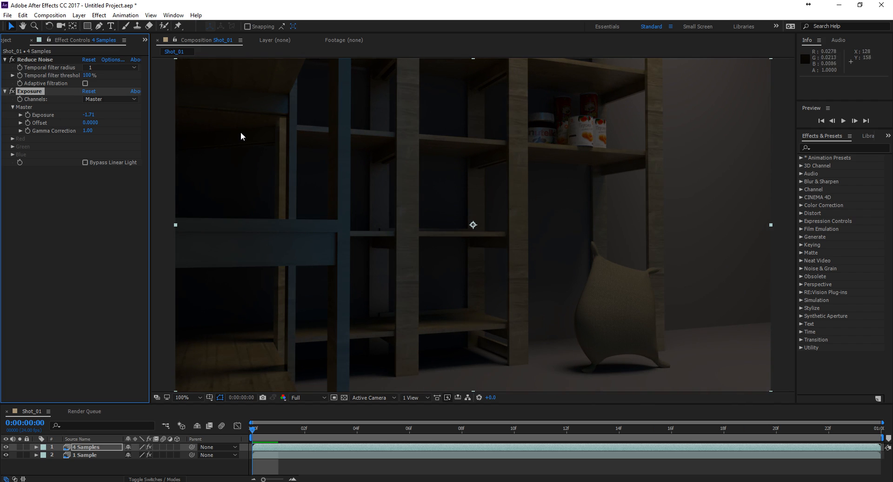
drag(88, 115, 150, 114)
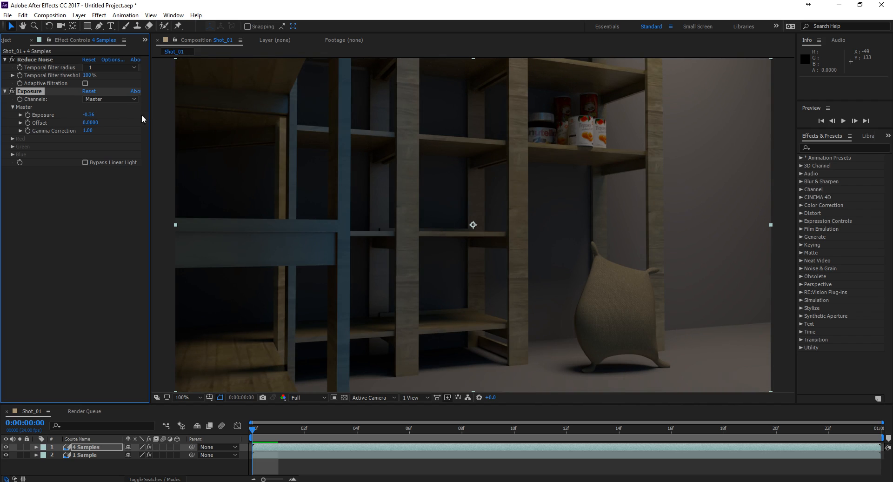
key(ctrl+z)
key(ctrl+z)
- Move Reduce Noise below Exposure, try exposures of -2.10, -0.40 and 0.94, and toggle Reduce Noise to judge the effect order
drag(46, 59, 45, 175)
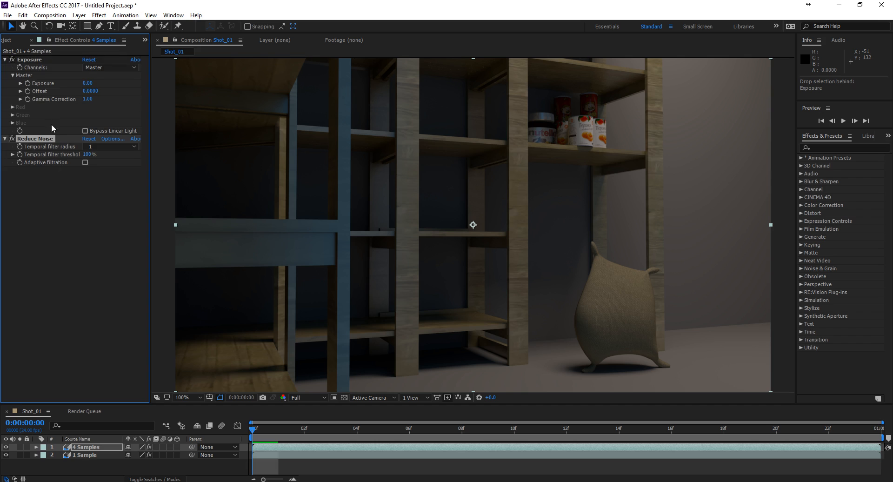
click(29, 59)
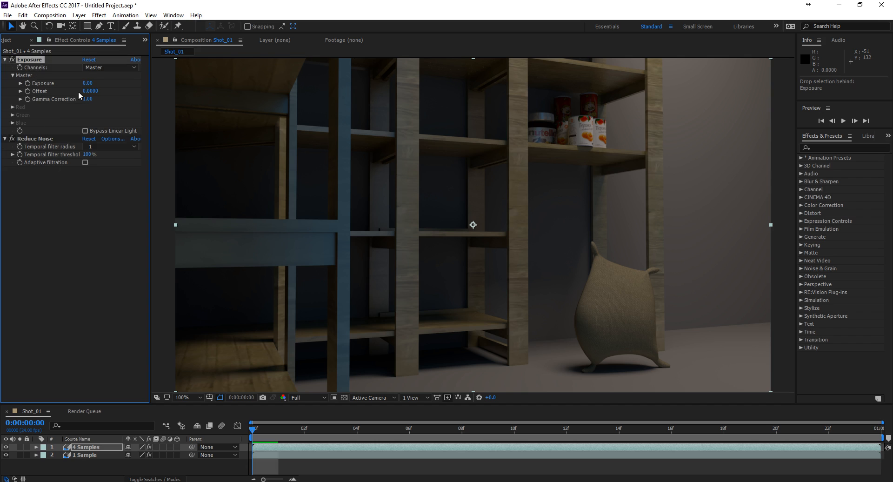
drag(87, 82, 5, 95)
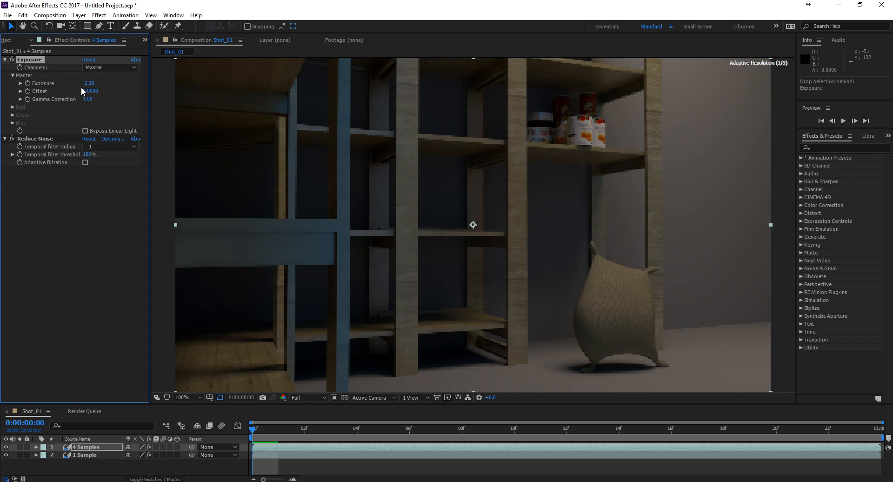
drag(87, 83, 59, 113)
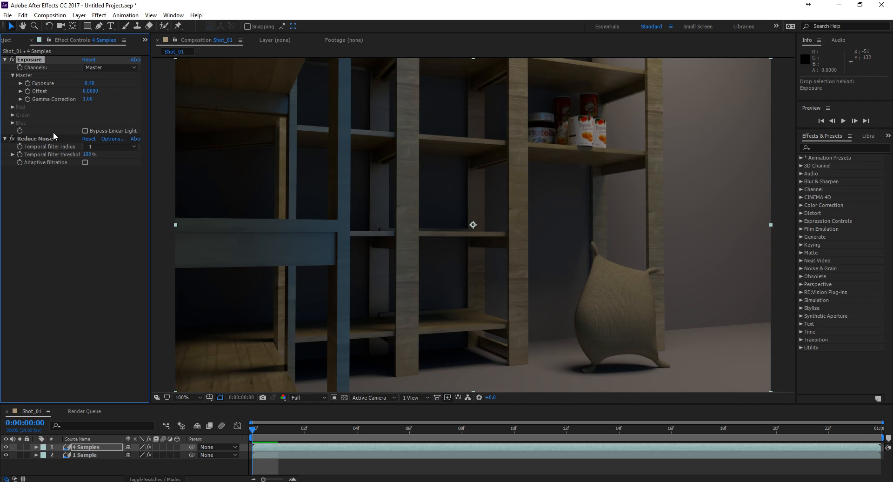
click(12, 139)
click(12, 139)
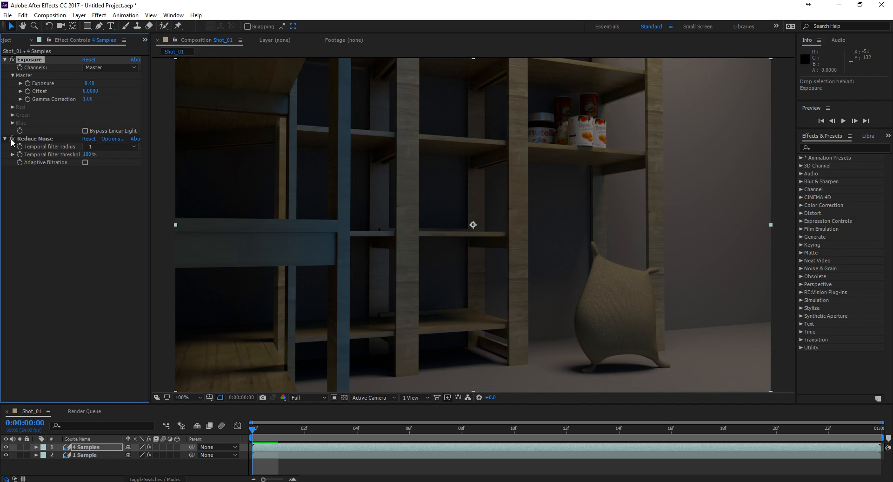
drag(88, 83, 117, 92)
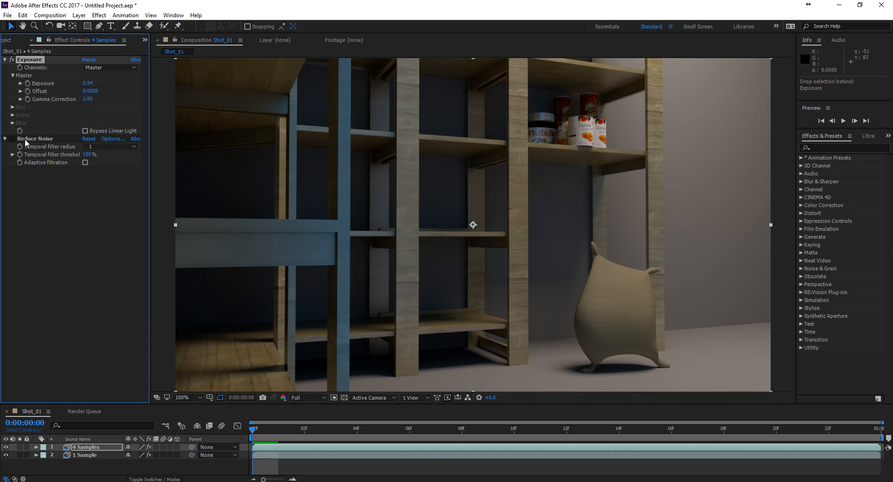
- Move Reduce Noise back above Exposure, turn it on again, and set the exposure back to 0.00
drag(24, 138, 40, 60)
click(11, 60)
mouse_move(87, 115)
mouse_down()
mouse_move(117, 117)
mouse_move(79, 119)
mouse_move(91, 118)
mouse_up()
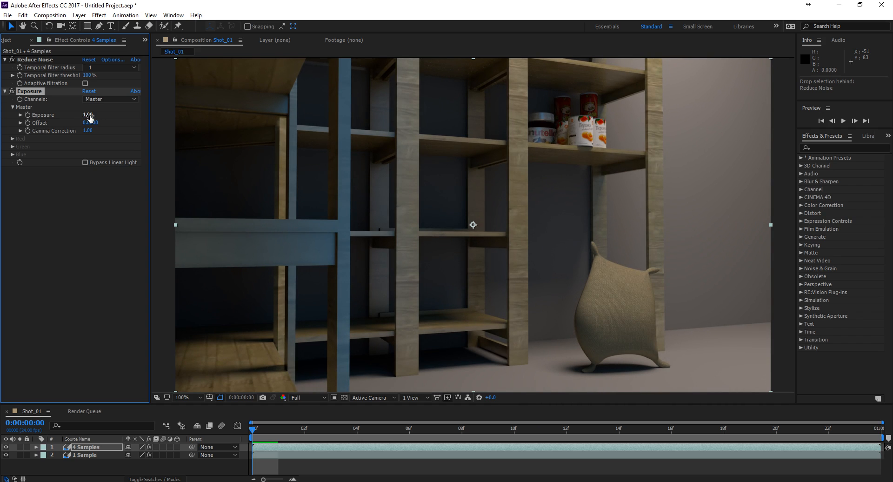
click(92, 115)
key(Return)
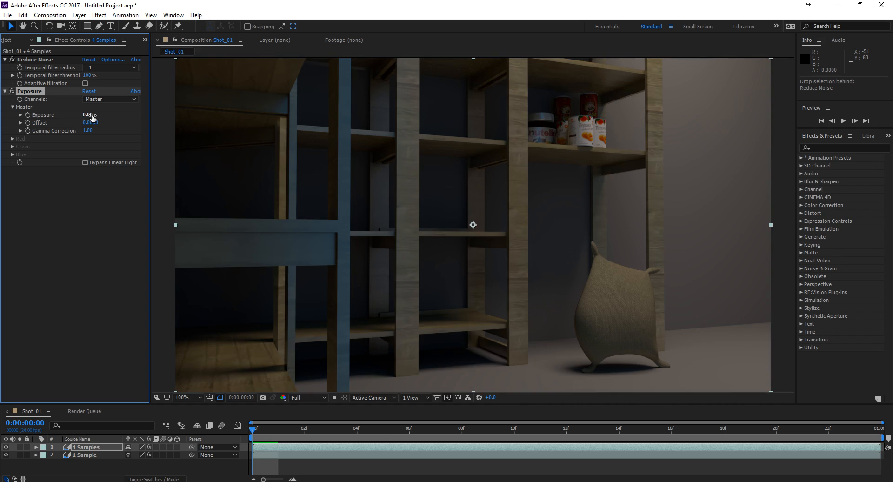
- Set the Exposure effect on 4 Samples to an exposure of 1.74 and a gamma correction of 0.97
drag(92, 116, 146, 117)
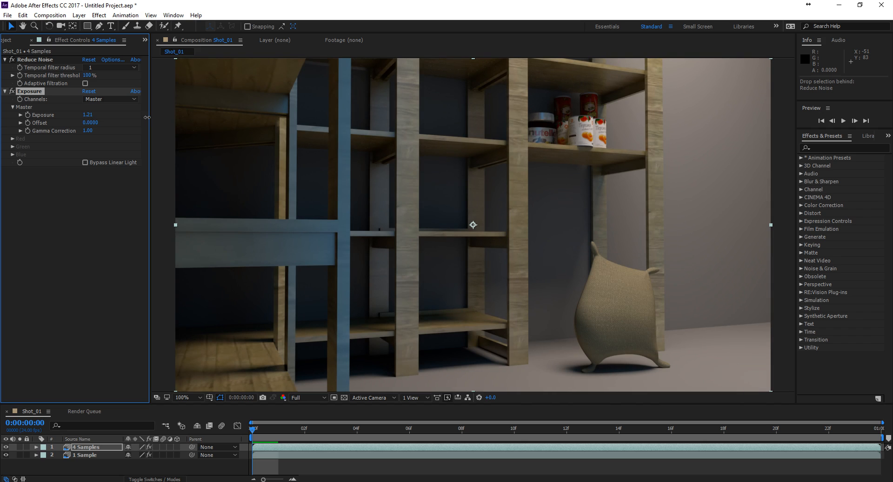
drag(148, 117, 134, 120)
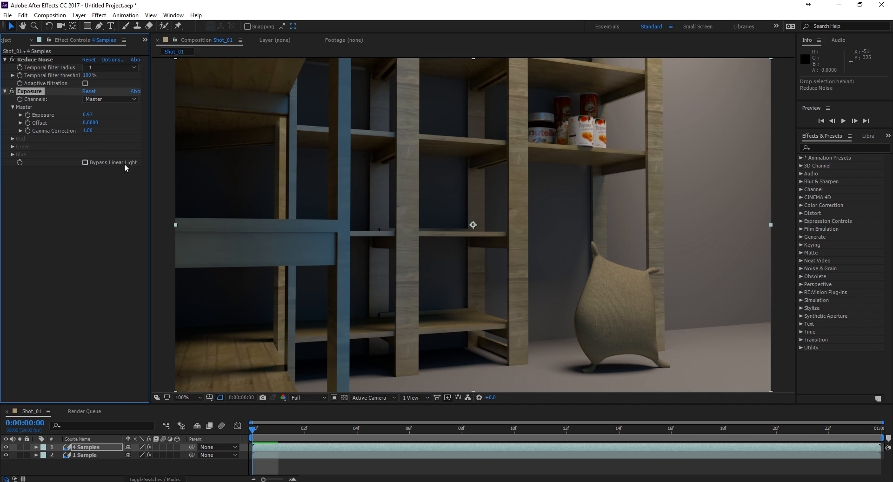
drag(89, 131, 86, 132)
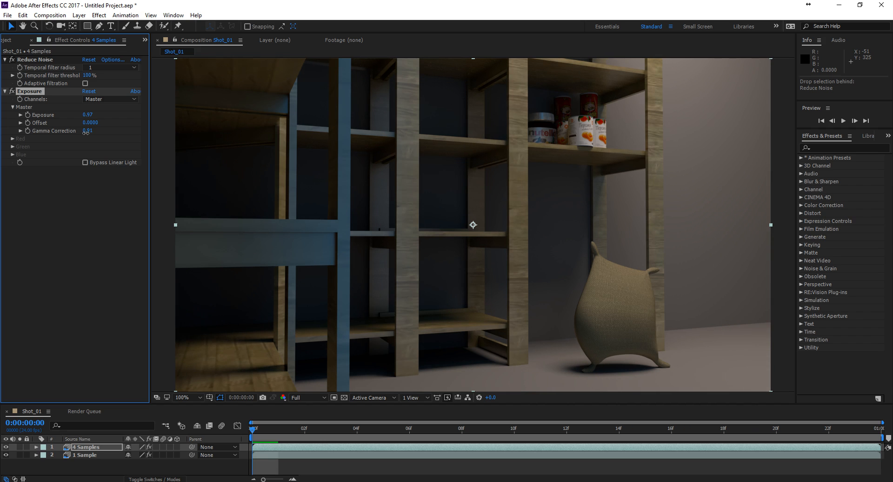
drag(88, 115, 139, 130)
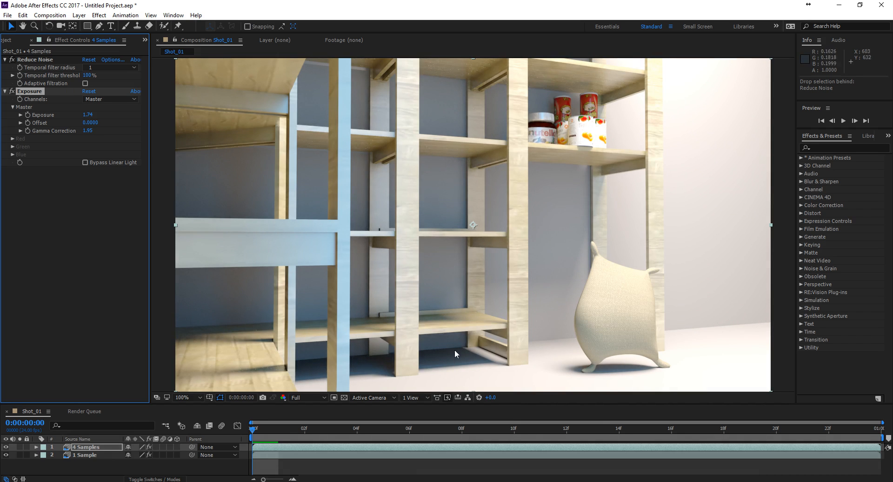
drag(88, 131, 51, 141)
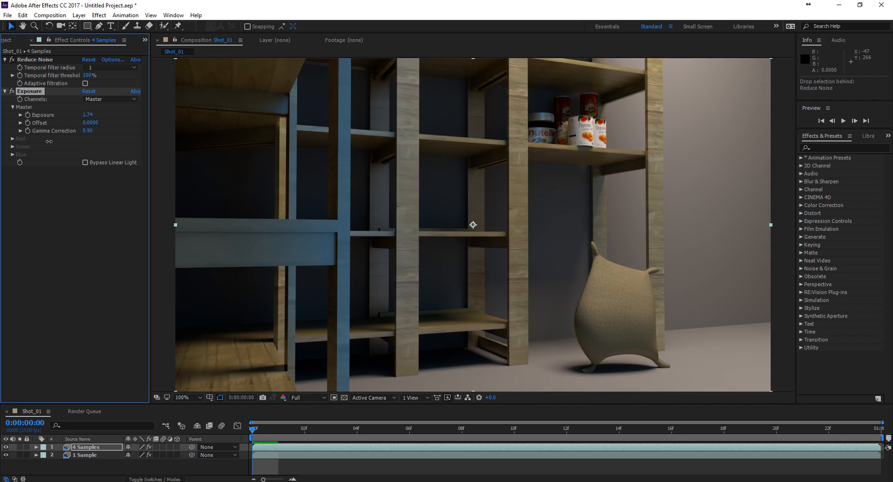
drag(50, 142, 56, 141)
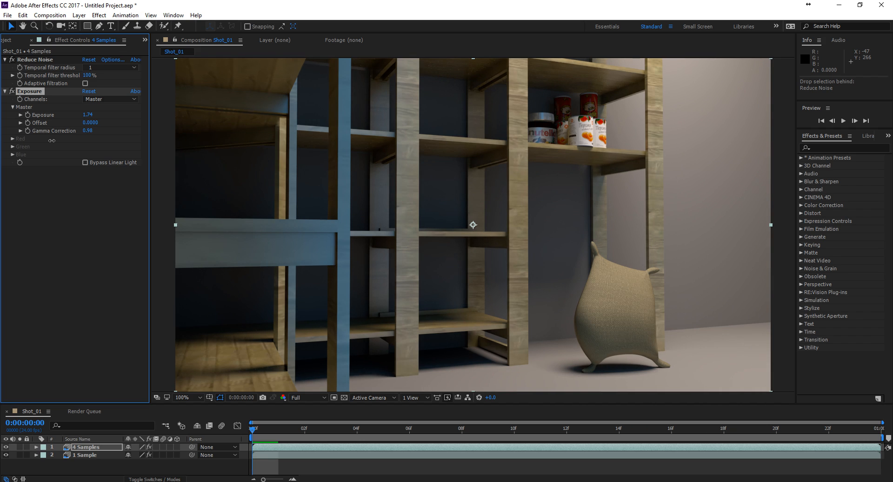
drag(51, 140, 49, 141)
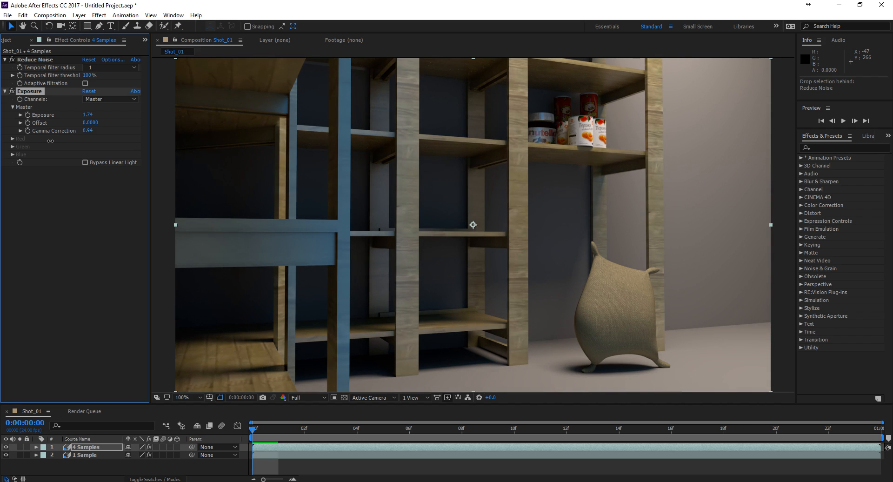
- Toggle the Exposure effect off and on to compare the image, then set the exposure to 1.70
click(13, 92)
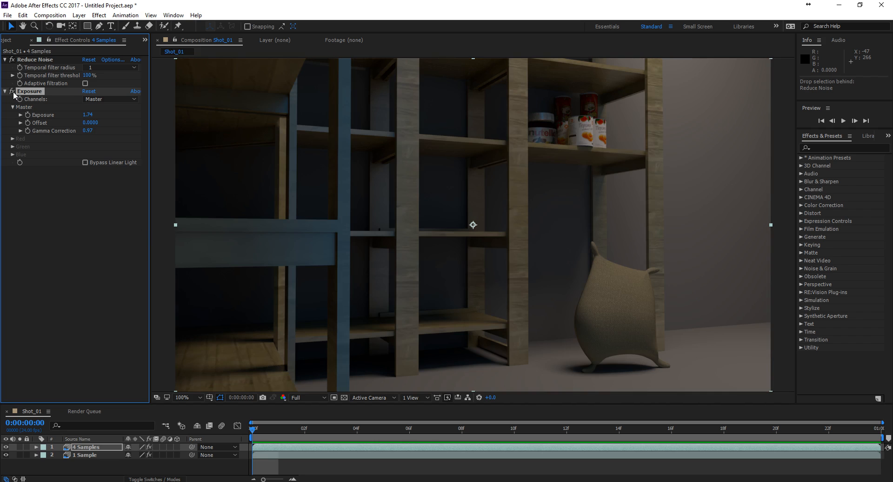
click(13, 92)
click(13, 92)
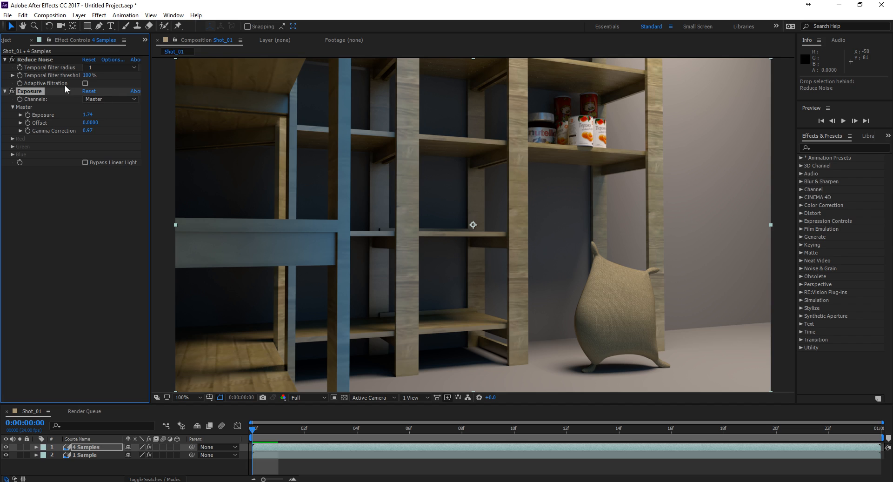
drag(89, 115, 82, 114)
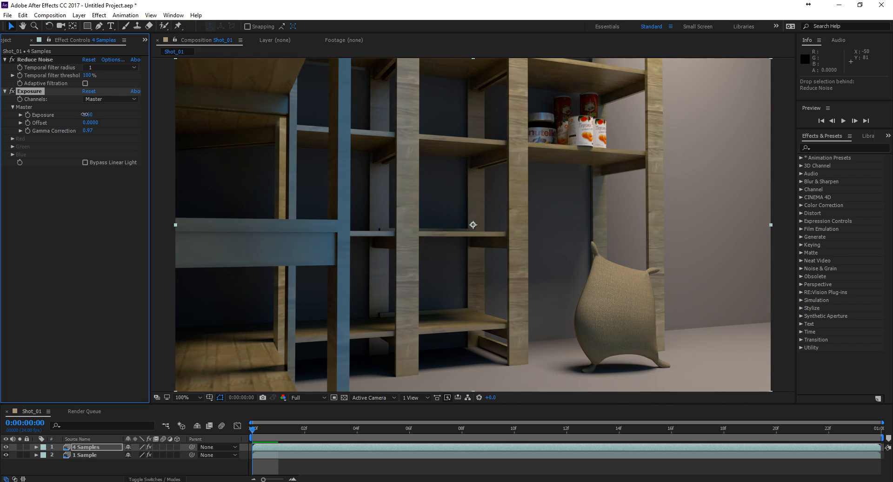
- Add the Synthetic Aperture SA Color Finesse 3 effect to the 4 Samples layer
click(96, 17)
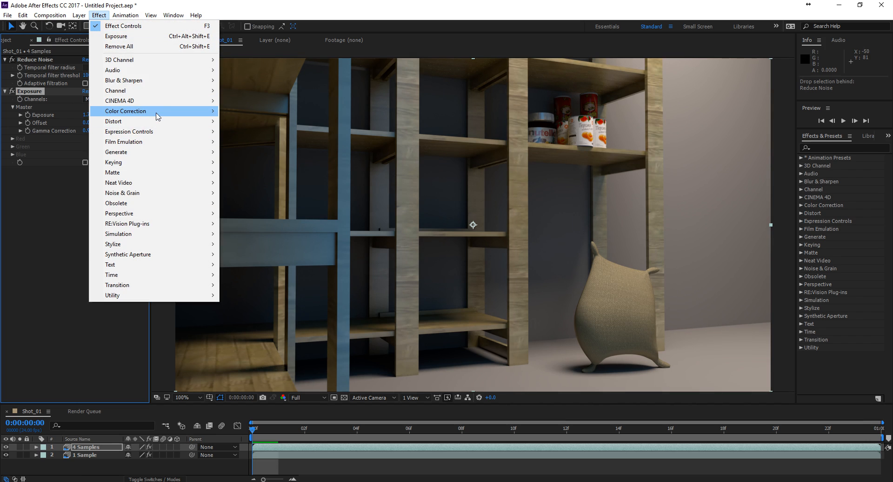
mouse_move(157, 116)
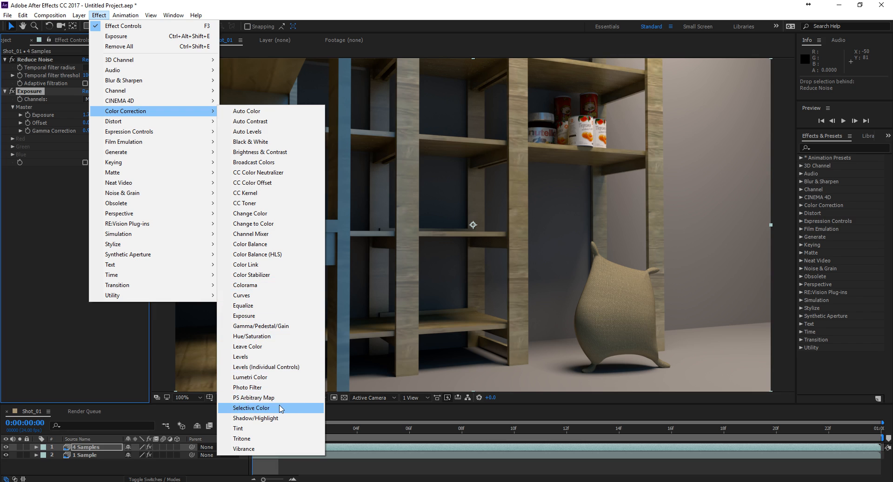
mouse_move(169, 259)
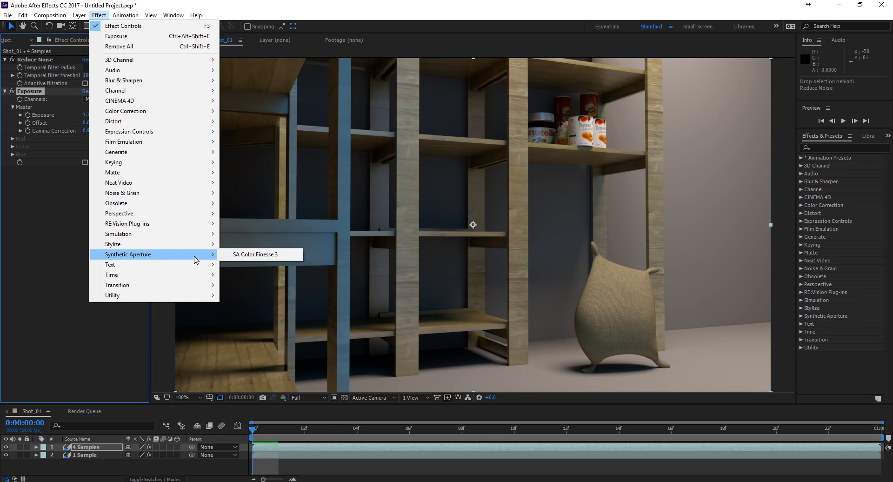
click(255, 259)
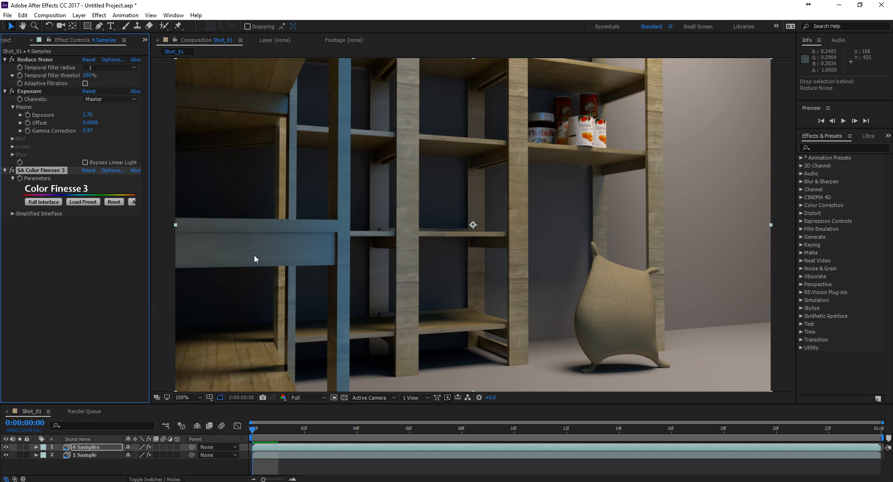
- View the reference and result images in Color Finesse's full interface, close it, and move Exposure below SA Color Finesse 3
click(38, 202)
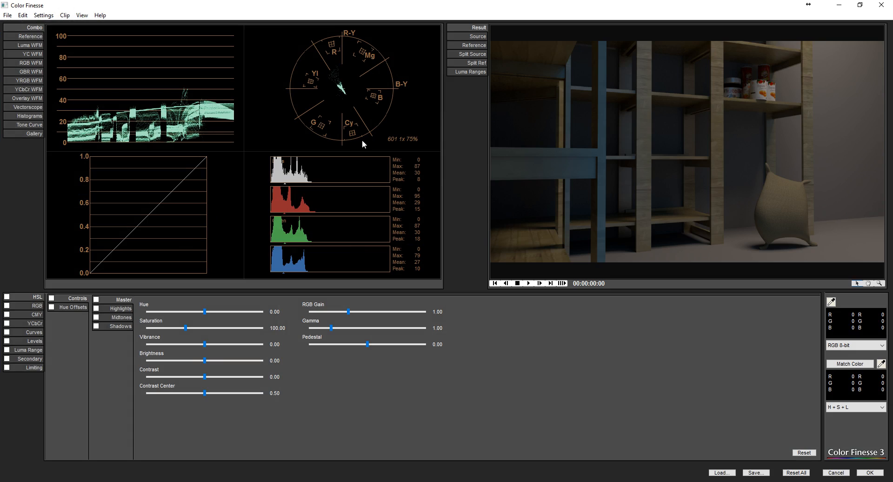
click(468, 44)
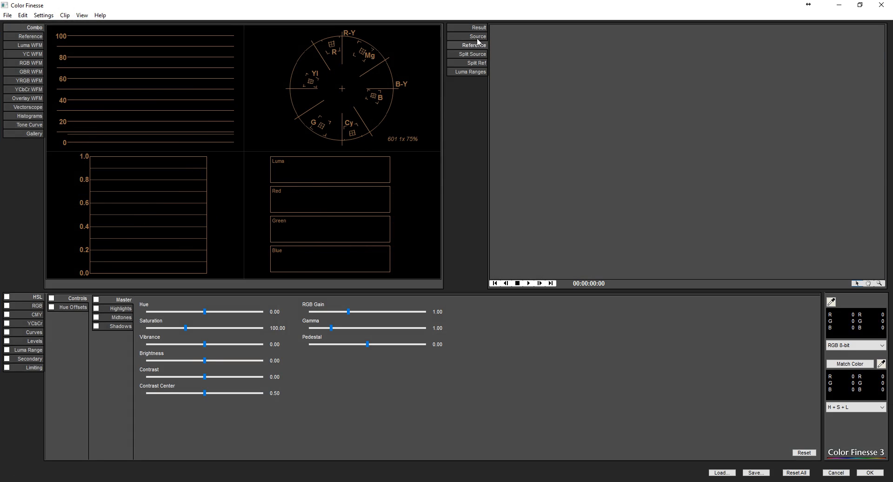
click(479, 28)
drag(446, 16, 433, 163)
click(862, 154)
drag(29, 91, 36, 215)
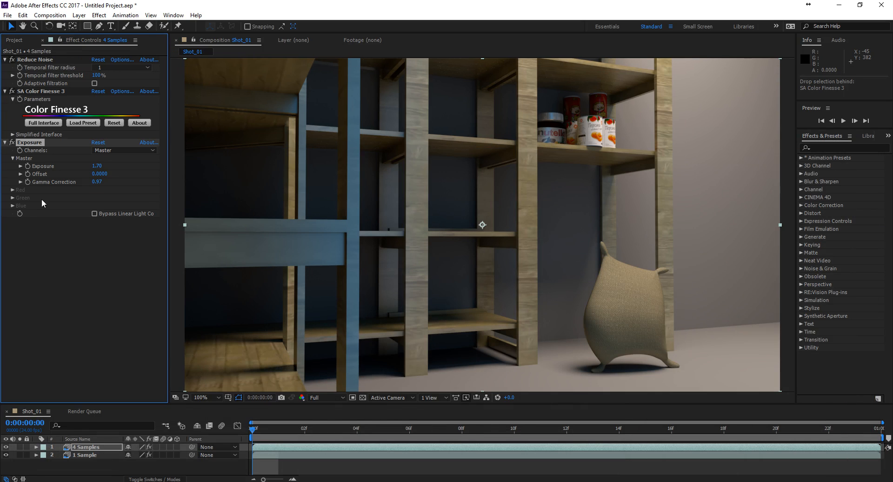
- In Color Finesse's full interface, enable the RGB correction with Shadows and set the blue gamma to 1.14
click(42, 123)
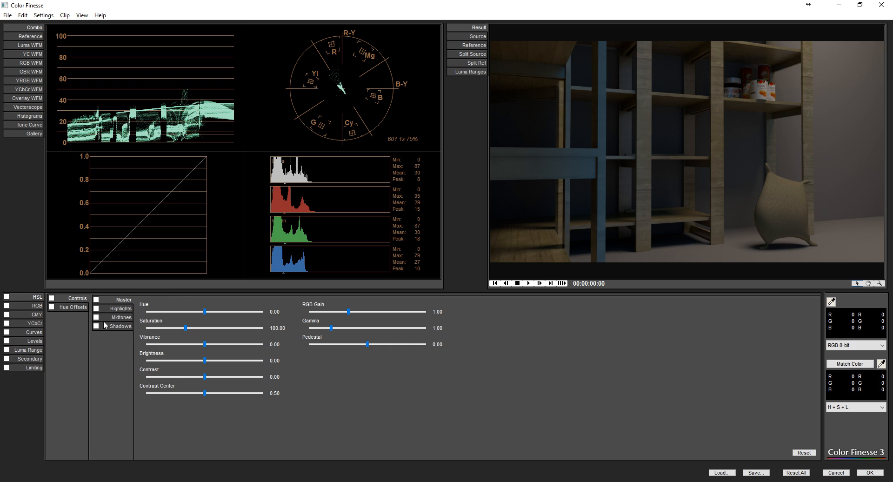
click(32, 306)
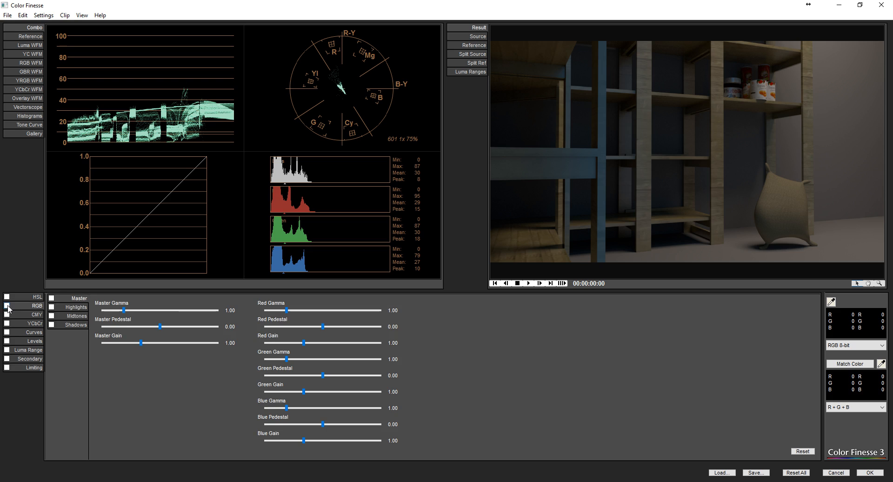
click(7, 305)
drag(287, 313, 286, 317)
click(52, 325)
drag(288, 407, 292, 407)
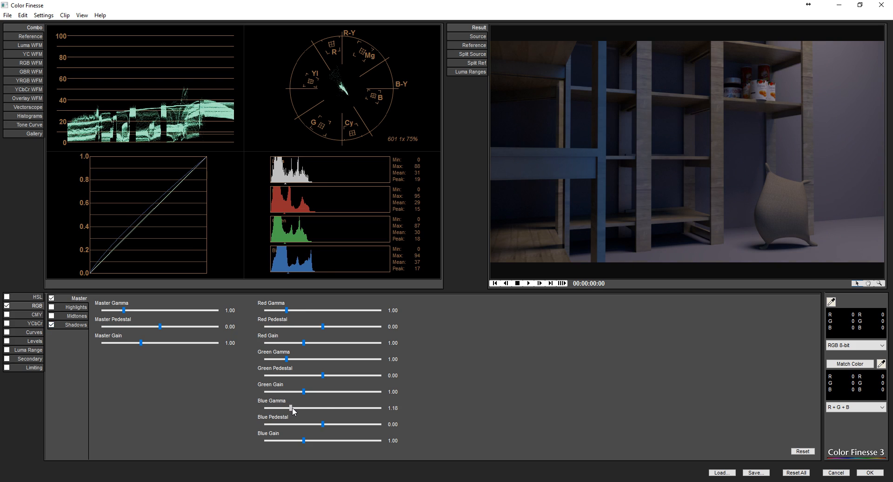
drag(293, 407, 291, 408)
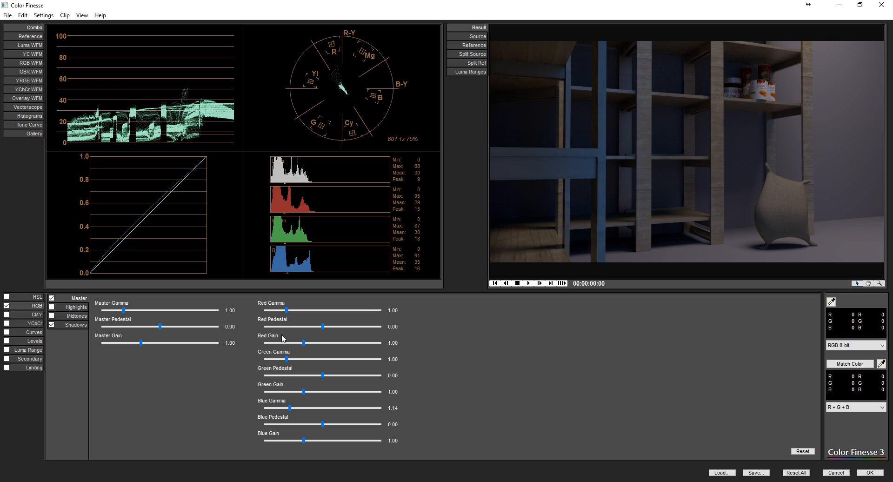
- Set the green gamma to 1.10 with only Midtones enabled and the red gamma to 0.94 with only Highlights enabled
click(52, 325)
click(53, 316)
drag(287, 360, 289, 361)
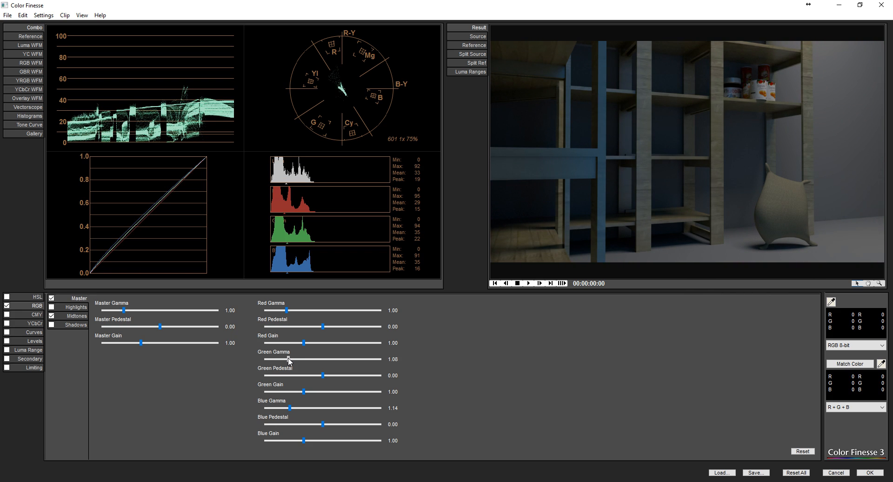
drag(289, 361, 289, 360)
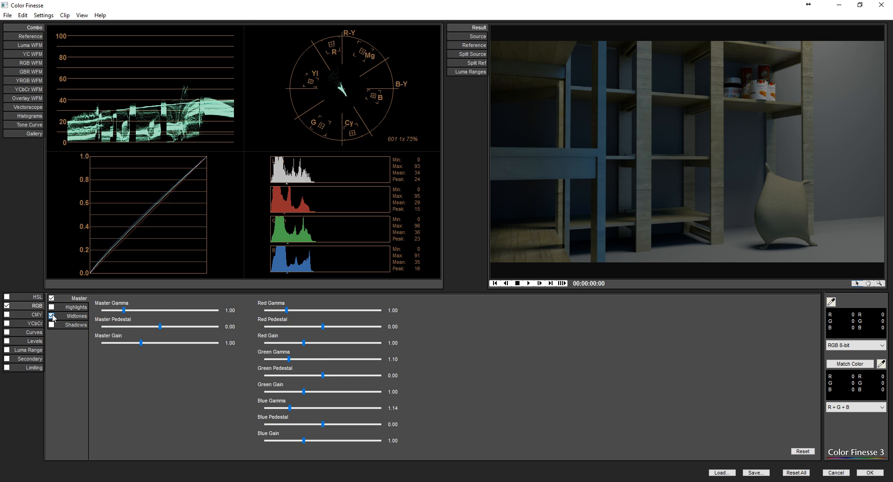
click(51, 308)
drag(286, 310, 285, 310)
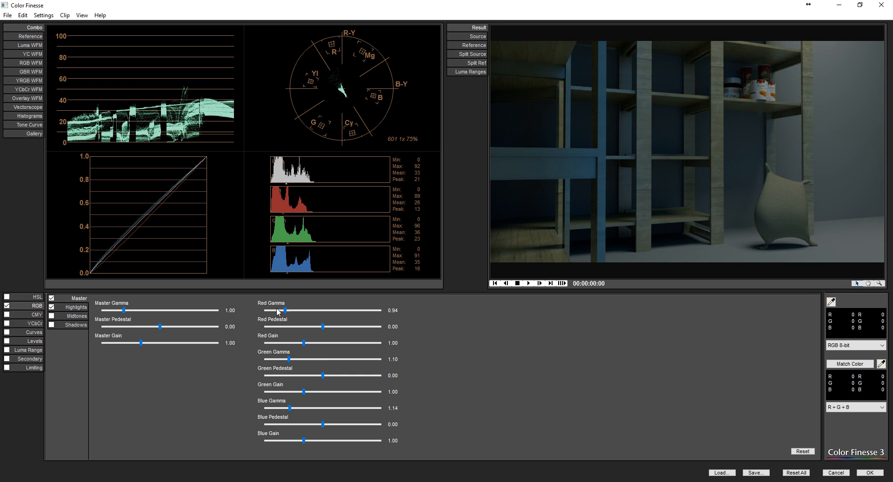
click(53, 306)
- Examine the Reference, Luma WFM and YC WFM displays, then return to the Combo scope view
click(28, 36)
click(29, 28)
click(30, 36)
click(31, 46)
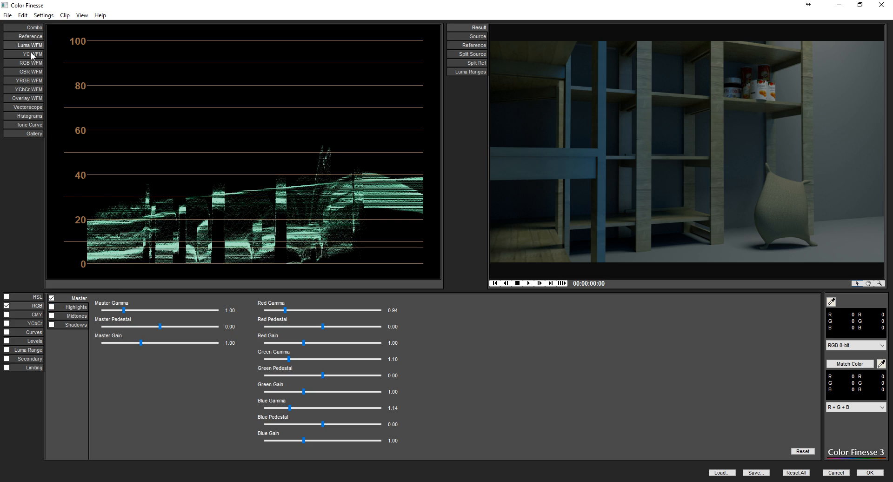
click(32, 55)
click(34, 46)
click(32, 29)
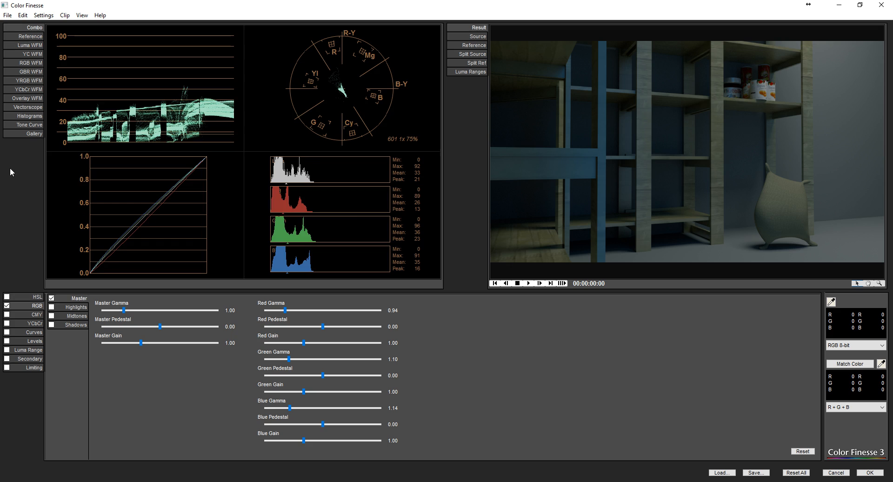
- Look through the Curves, YCbCr, CMY, Luma Range, Secondary, HSL and Levels correction controls
click(30, 332)
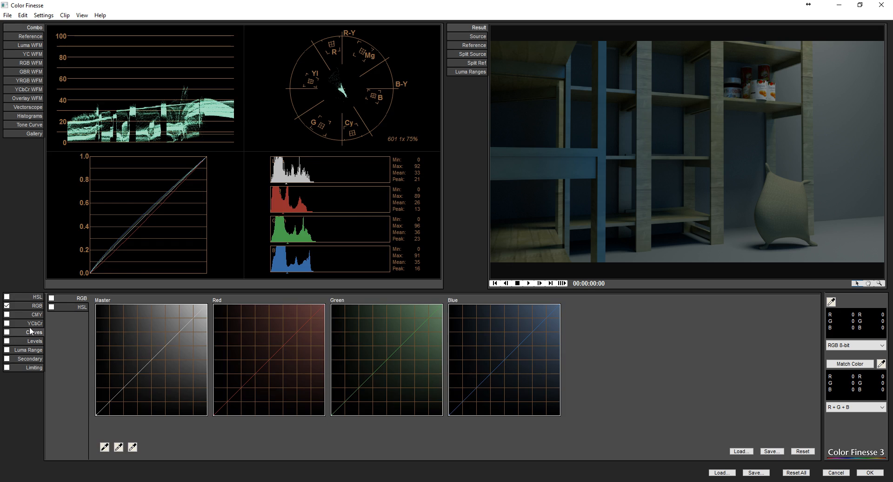
click(30, 325)
click(37, 316)
click(35, 356)
click(35, 350)
click(37, 358)
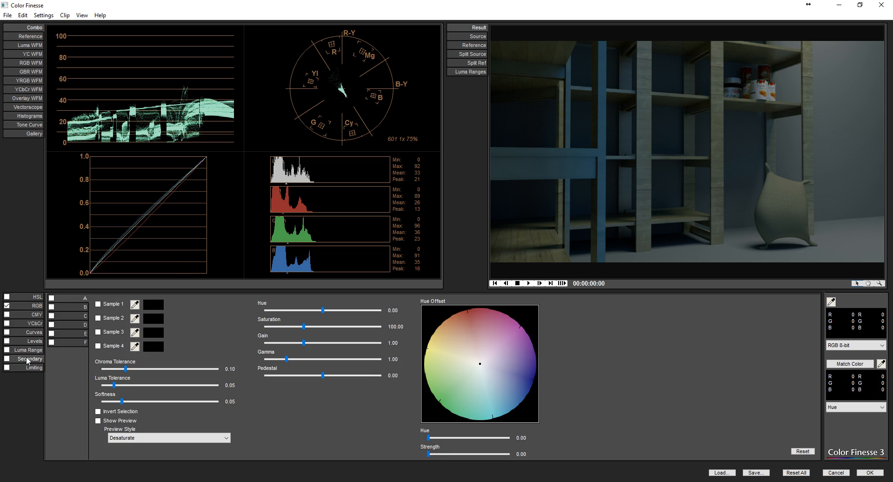
click(36, 305)
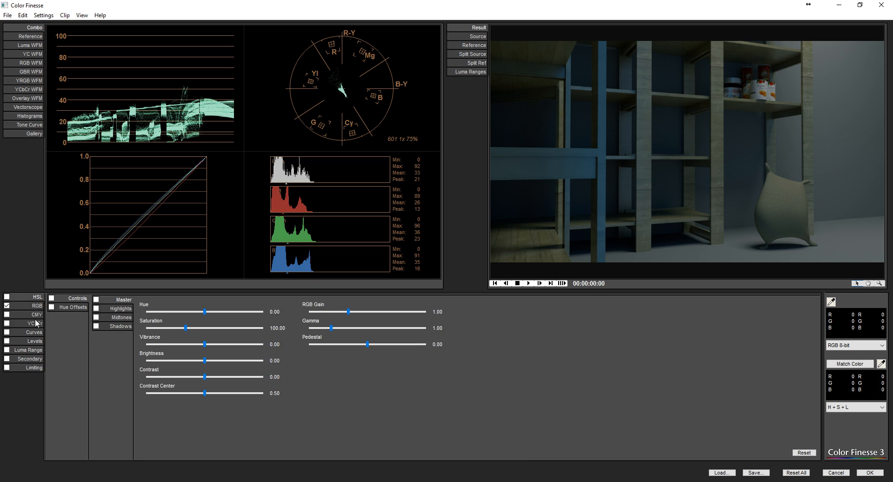
click(34, 342)
click(35, 349)
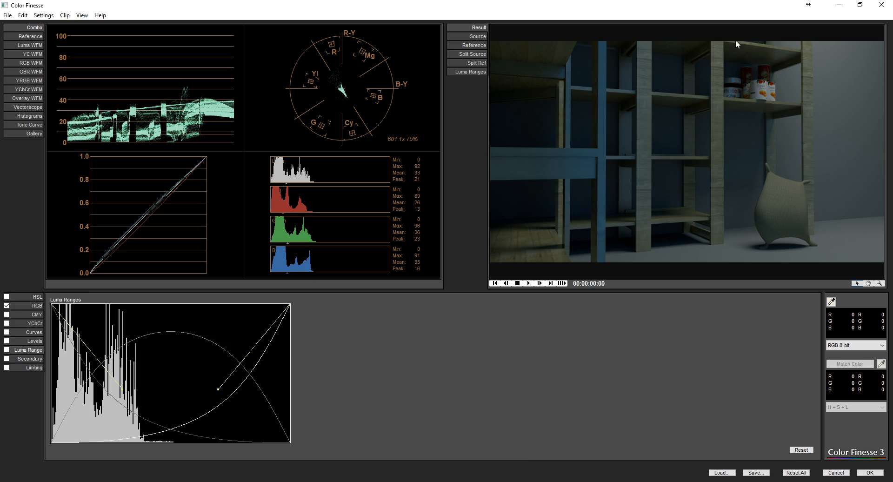
- Apply the Color Finesse correction and look through the effect's simplified interface controls in a widened panel
click(869, 472)
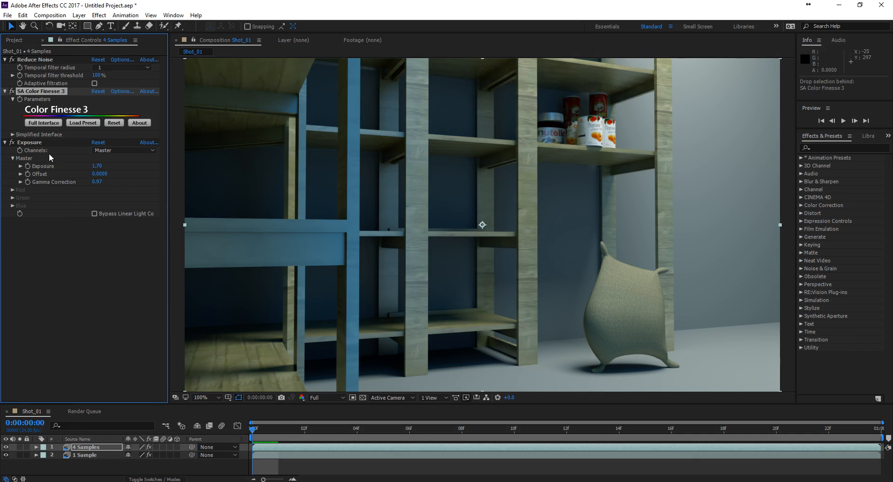
click(12, 134)
scroll(33, 161, down, 3)
drag(167, 157, 274, 182)
scroll(236, 179, up, 3)
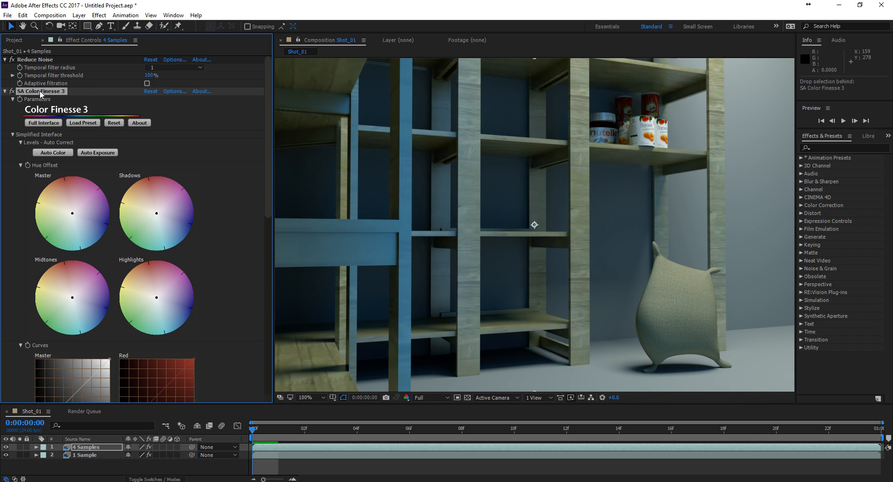
- Delete SA Color Finesse 3 from 4 Samples and add a fresh copy of the effect below Exposure
key(Delete)
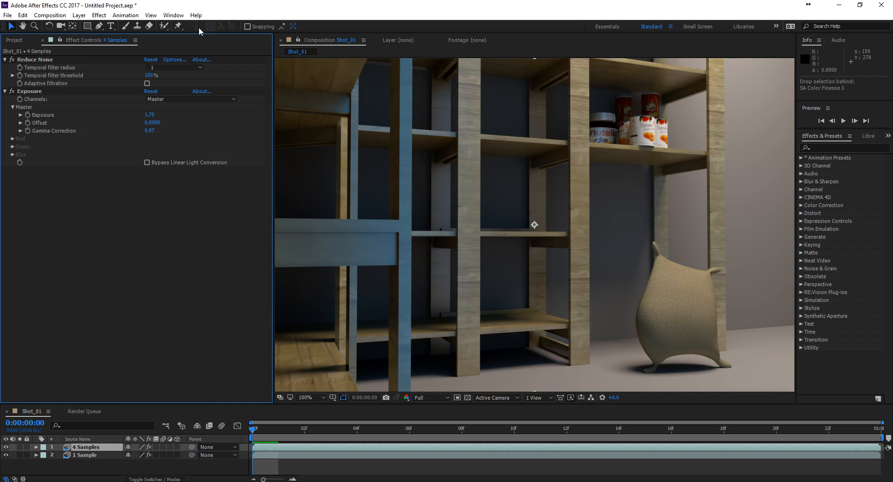
click(136, 16)
mouse_move(163, 255)
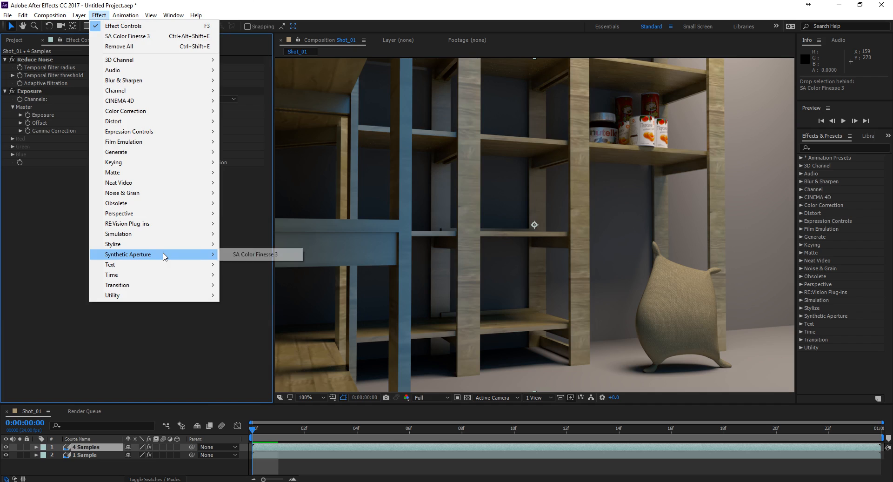
click(244, 257)
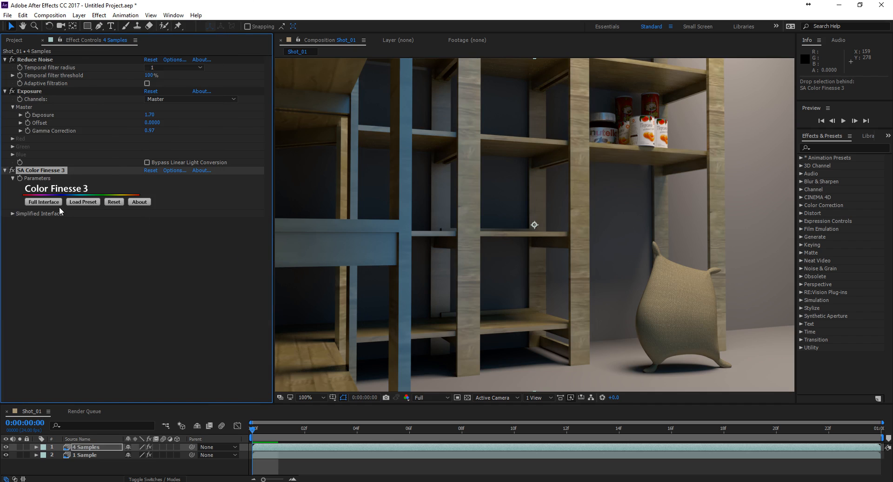
- Grade with the simplified Hue Offset wheels: keep Master near neutral, nudge Shadows slightly toward cyan-green, and warm Midtones and Highlights toward orange
click(13, 213)
scroll(219, 230, down, 4)
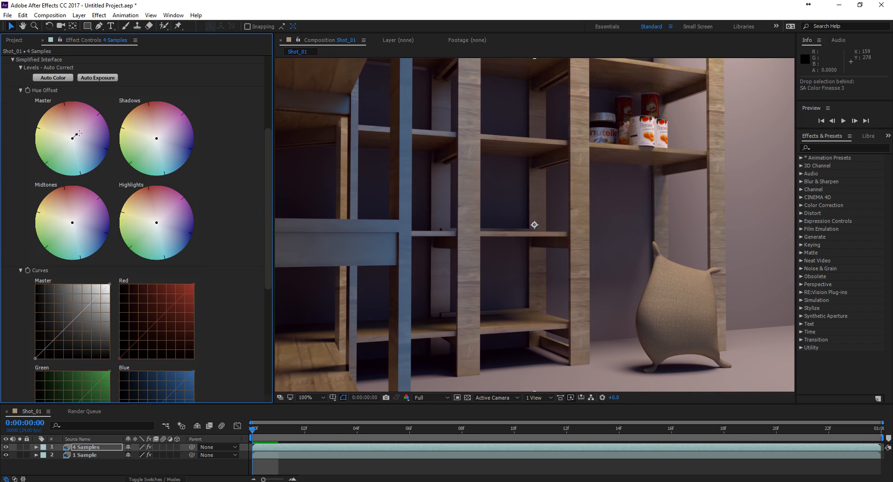
drag(80, 133, 73, 138)
mouse_move(157, 139)
mouse_down()
mouse_move(157, 129)
mouse_move(154, 141)
mouse_up()
drag(71, 217, 69, 213)
mouse_move(155, 223)
mouse_down()
mouse_move(163, 207)
mouse_move(164, 213)
mouse_move(151, 210)
mouse_up()
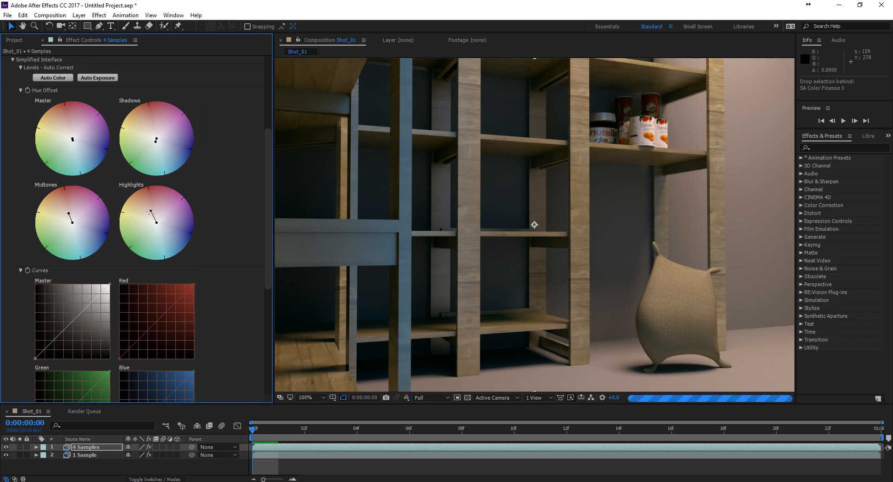
- Try a gentle S-shaped contrast adjustment on the Master curve and reset all curves
scroll(261, 244, down, 5)
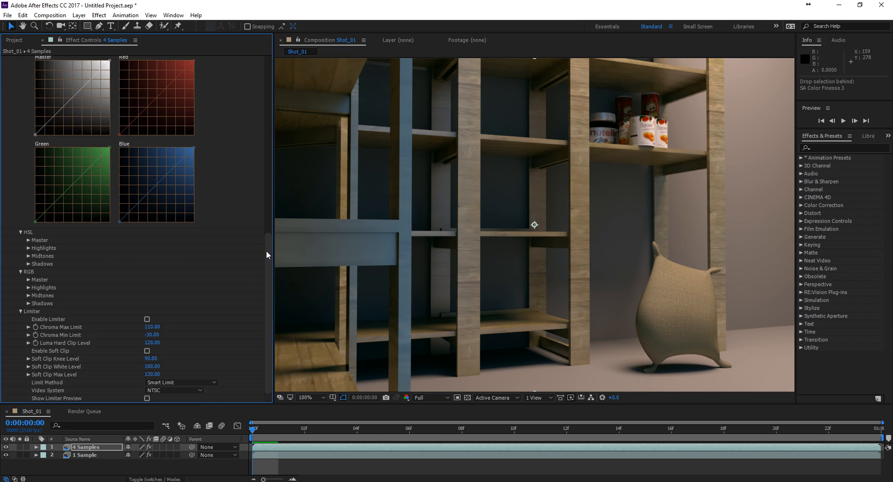
drag(267, 247, 264, 174)
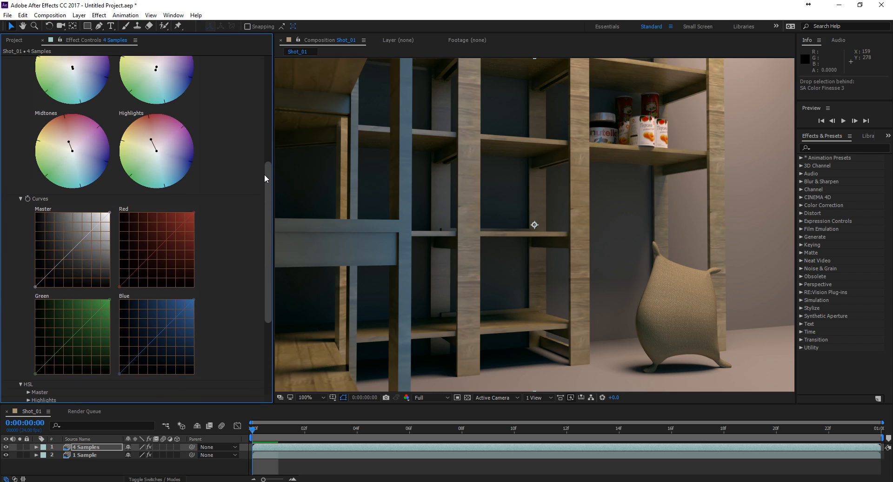
drag(95, 226, 95, 223)
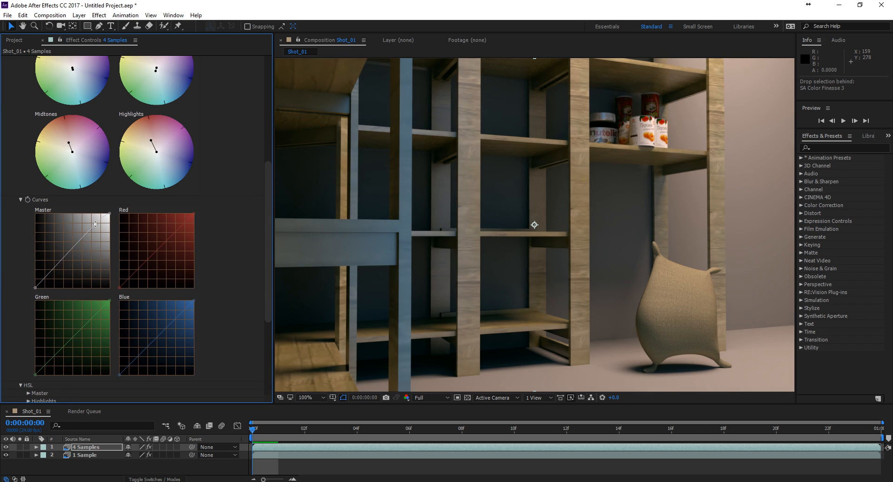
drag(49, 273, 49, 276)
drag(97, 225, 97, 223)
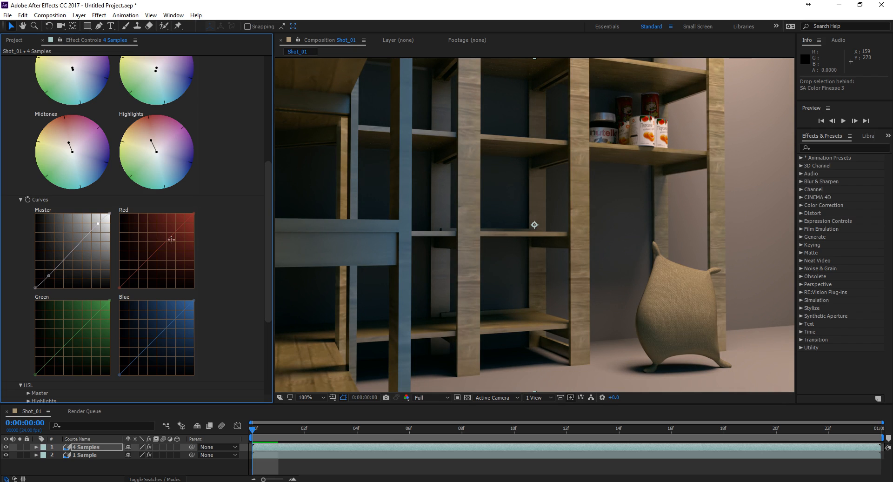
right_click(79, 241)
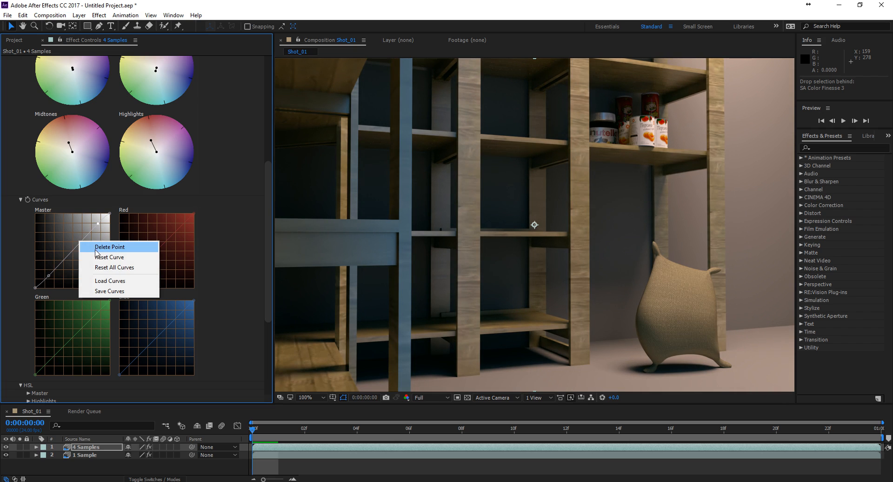
click(109, 268)
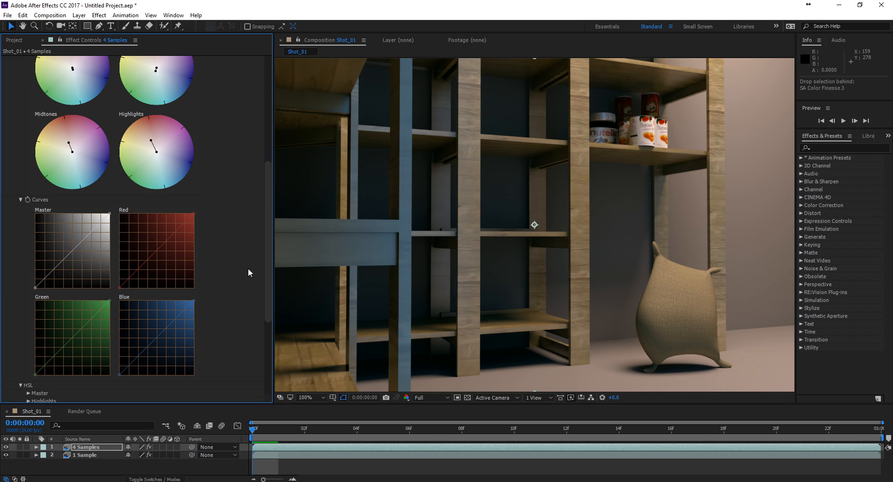
- Look over the HSL, RGB and Limiter controls, collapse SA Color Finesse 3, and enlarge the composition view
scroll(264, 269, down, 5)
scroll(258, 327, down, 1)
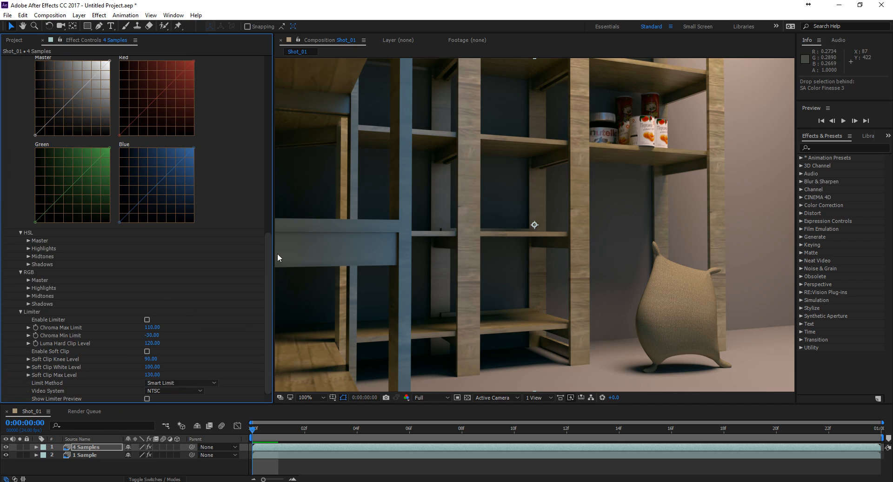
drag(273, 255, 269, 130)
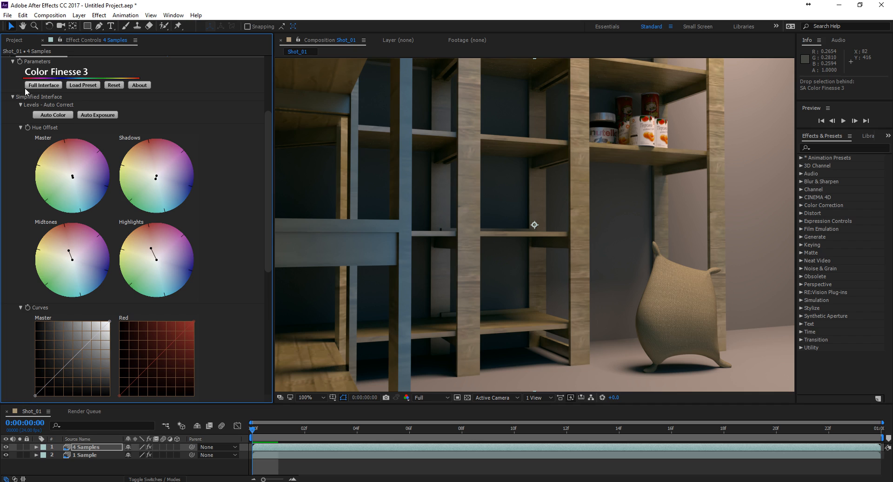
drag(268, 133, 267, 107)
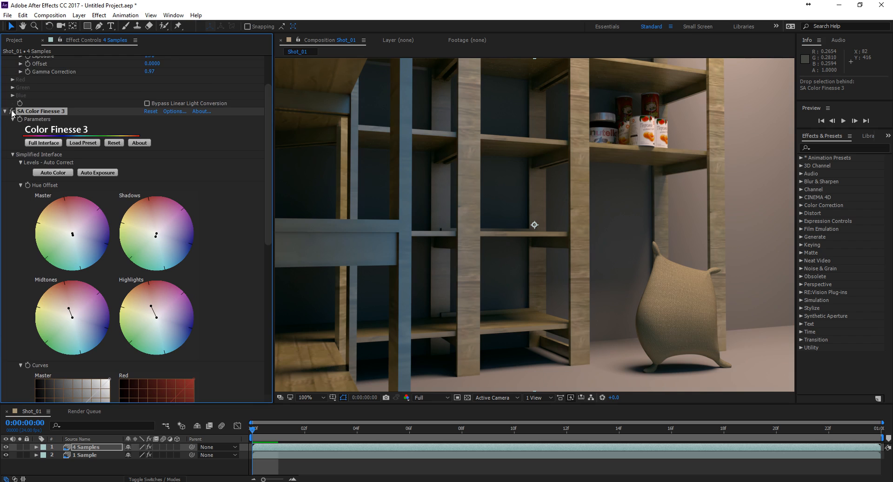
click(5, 111)
drag(272, 272, 146, 276)
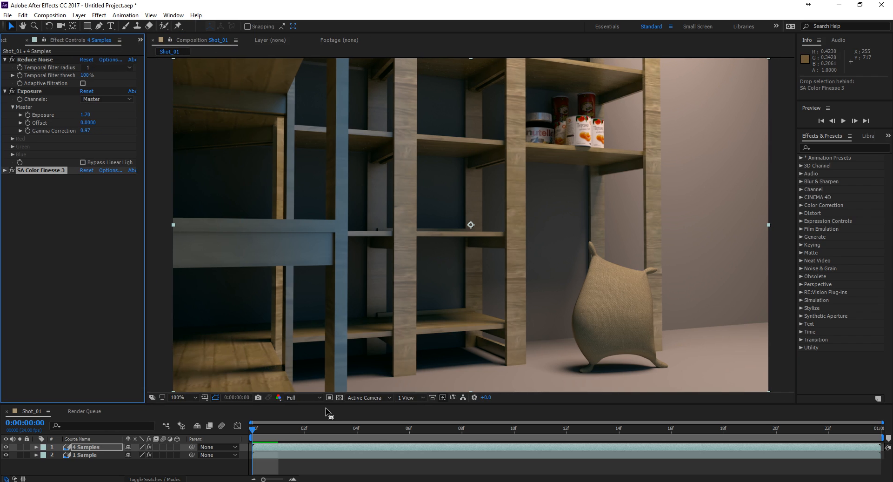
drag(329, 405, 331, 430)
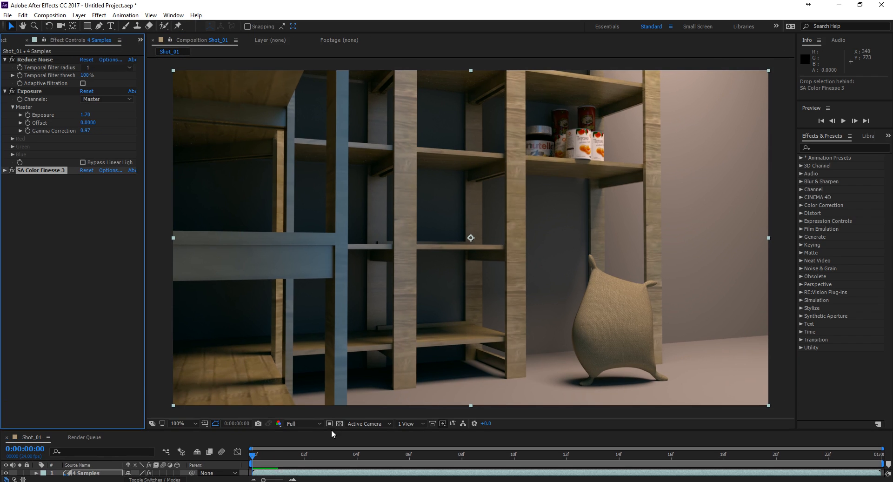
- Compare the shot with and without SA Color Finesse 3 and Exposure by switching the effects off and on again
click(11, 171)
click(11, 171)
click(11, 171)
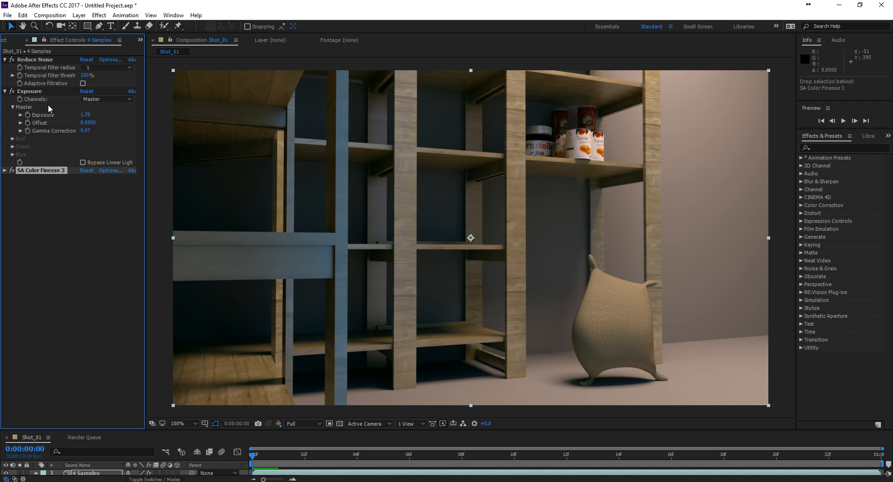
click(12, 91)
click(12, 170)
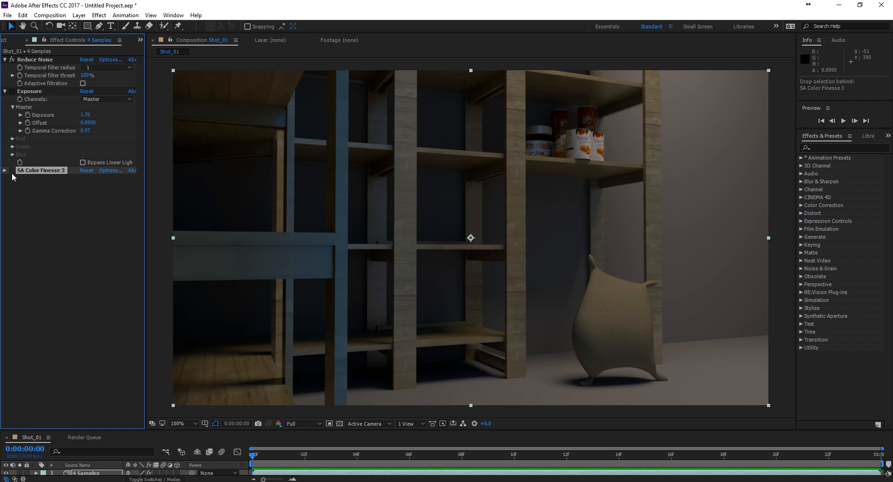
click(11, 91)
click(11, 170)
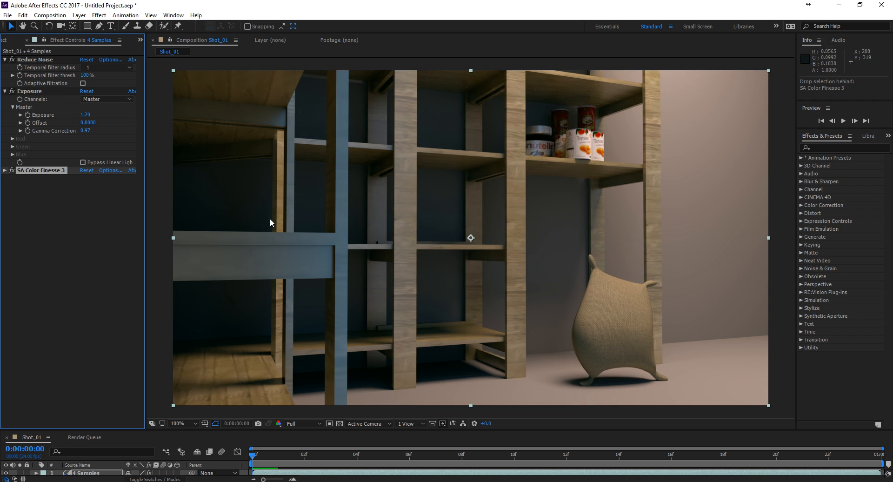
- Add Shot_01 to the Render Queue and set its output module format to QuickTime
drag(534, 427, 515, 372)
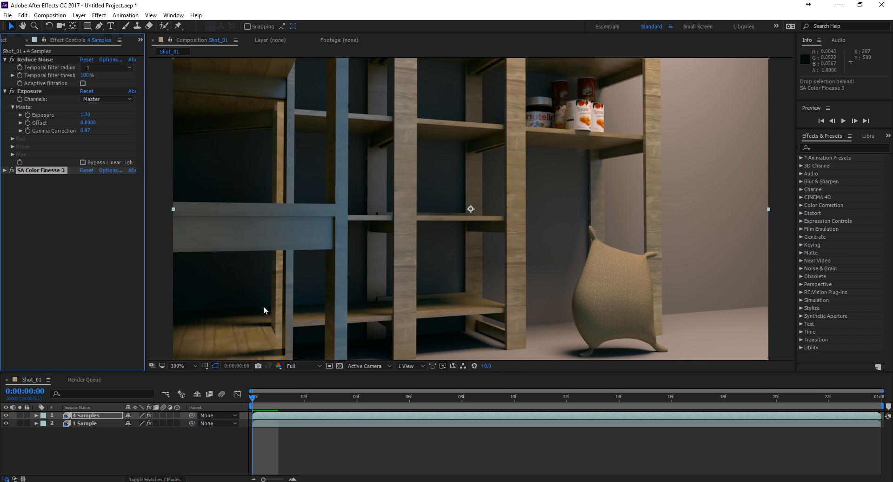
click(61, 16)
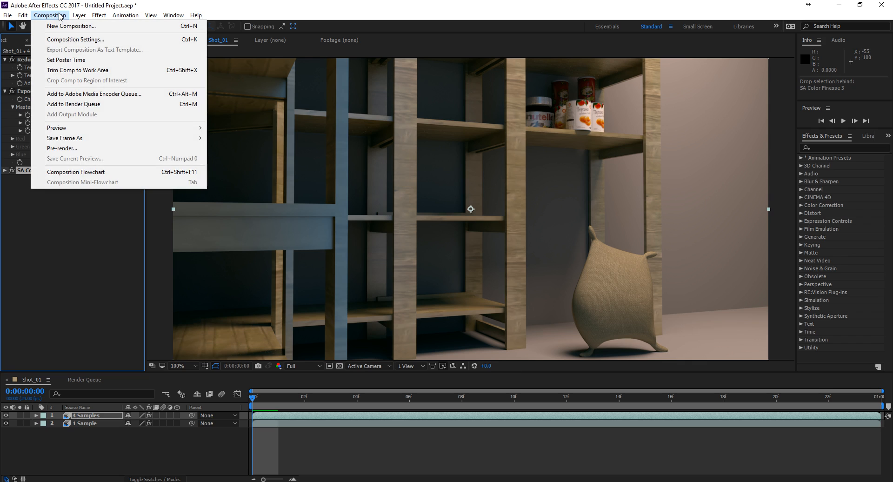
click(82, 104)
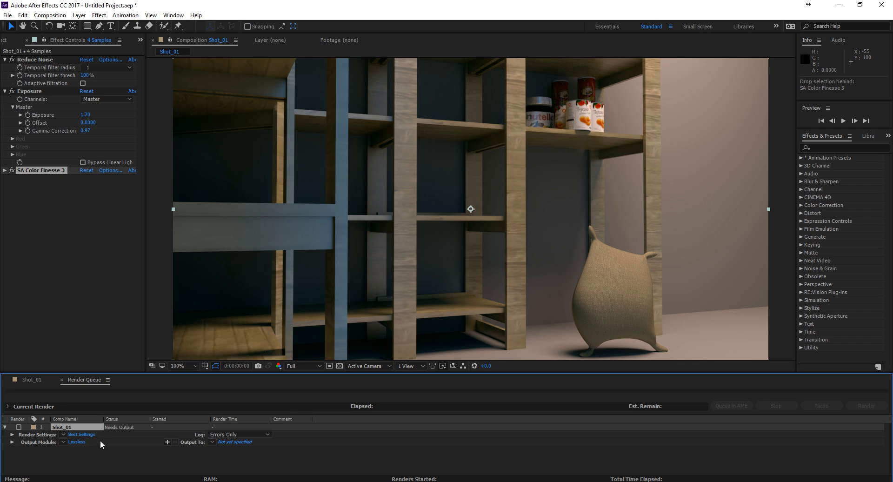
click(73, 443)
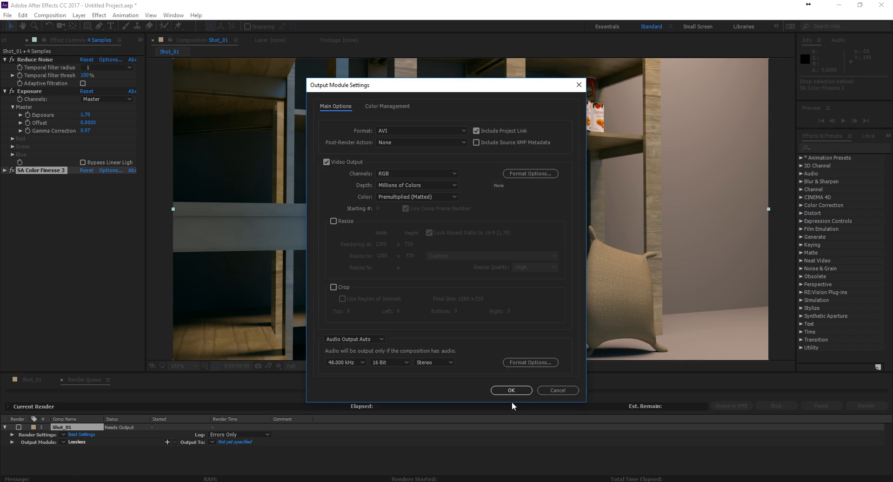
click(431, 136)
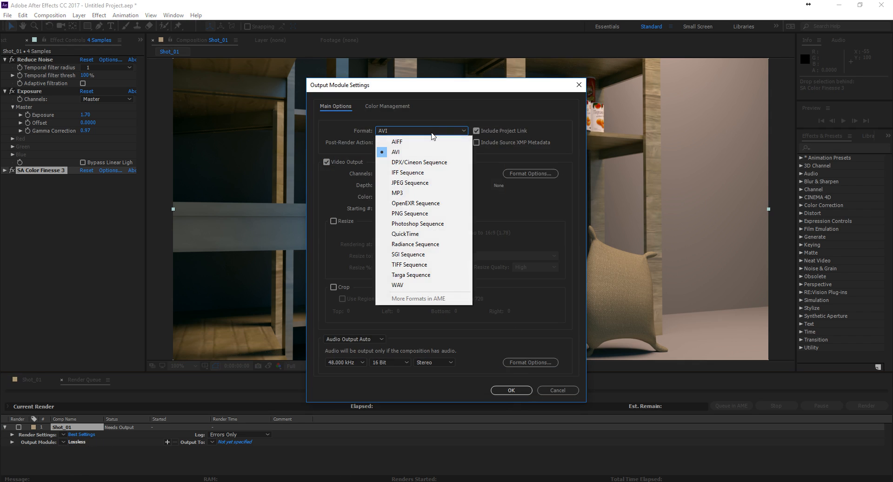
click(430, 234)
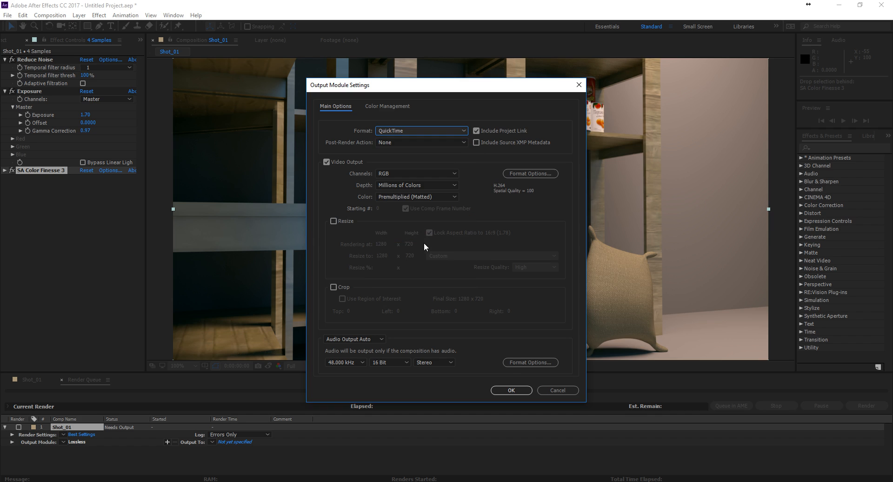
- Try TIFF as the QuickTime video codec, return it to H.264 at quality 100, and confirm the format options
click(519, 174)
click(303, 98)
click(303, 99)
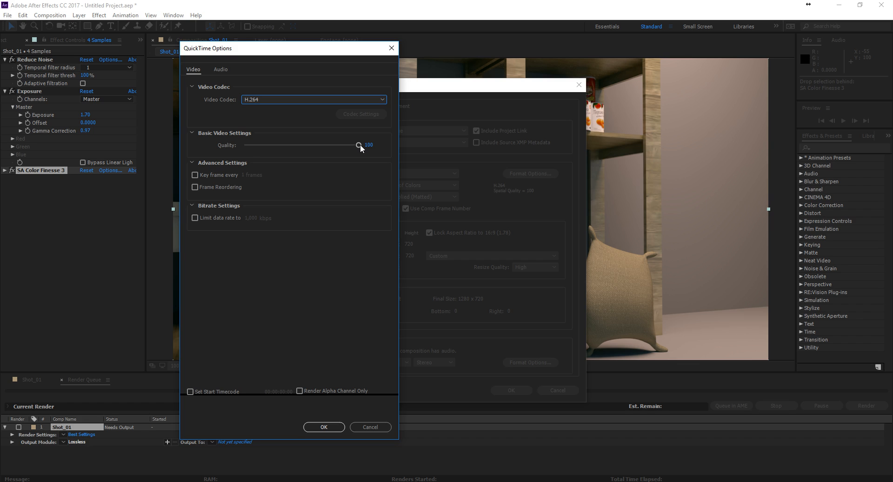
click(327, 100)
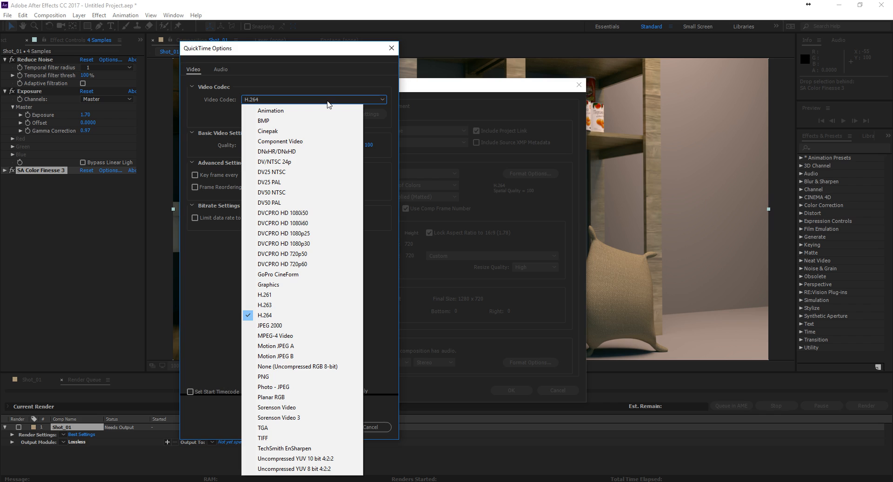
click(287, 436)
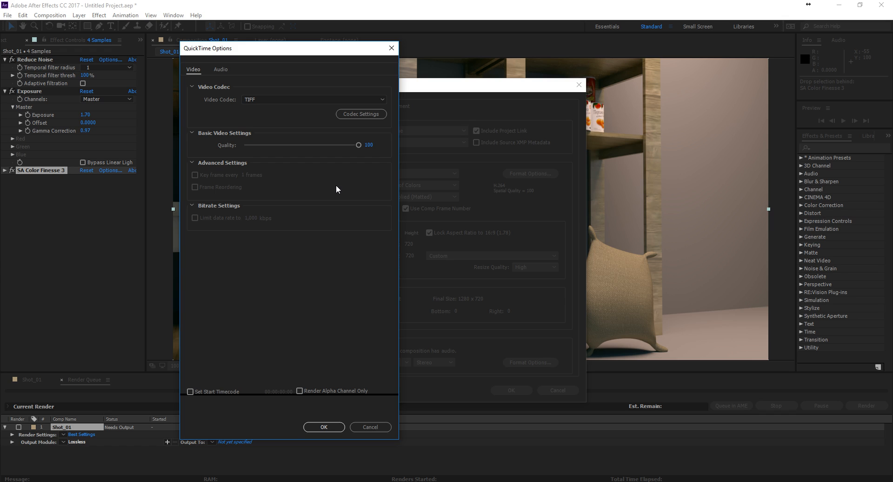
click(356, 99)
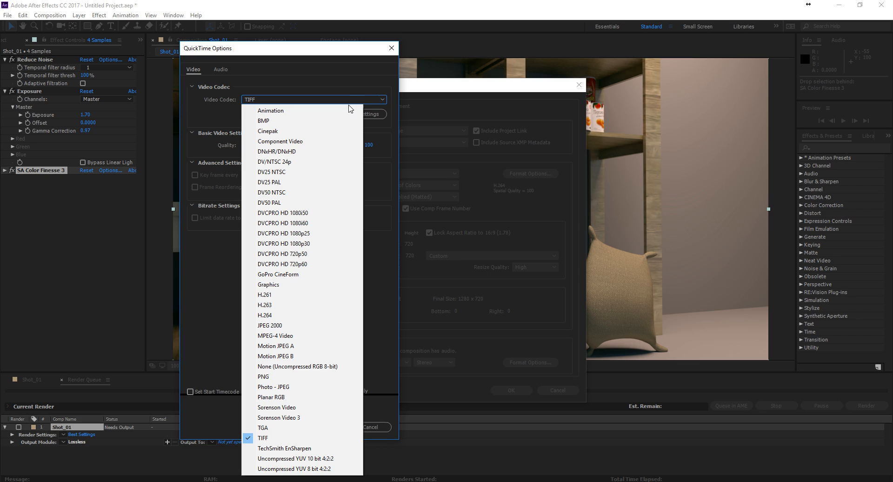
click(311, 316)
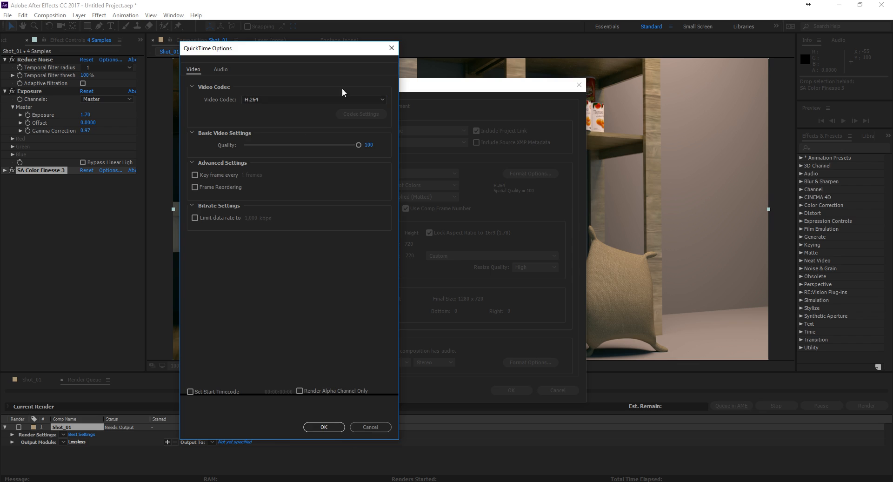
drag(318, 63, 432, 62)
click(398, 106)
click(397, 107)
click(450, 437)
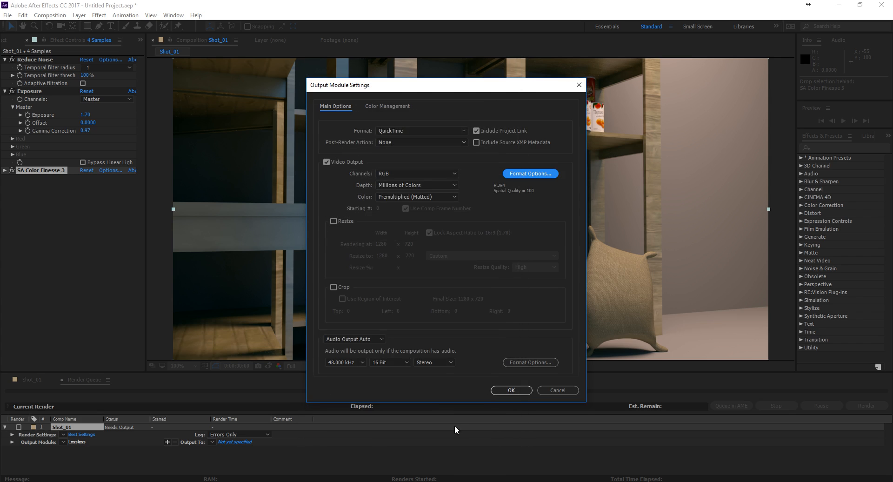
- Keep QuickTime as the output format and confirm the output module settings
click(403, 132)
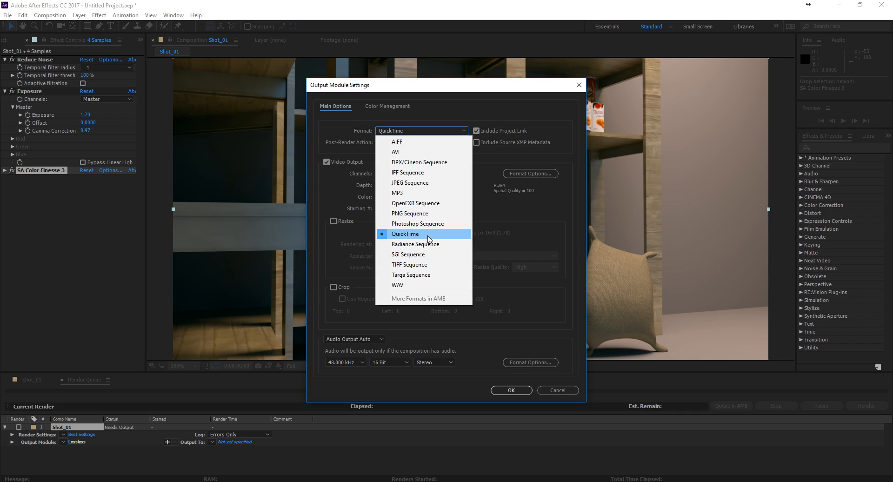
click(532, 229)
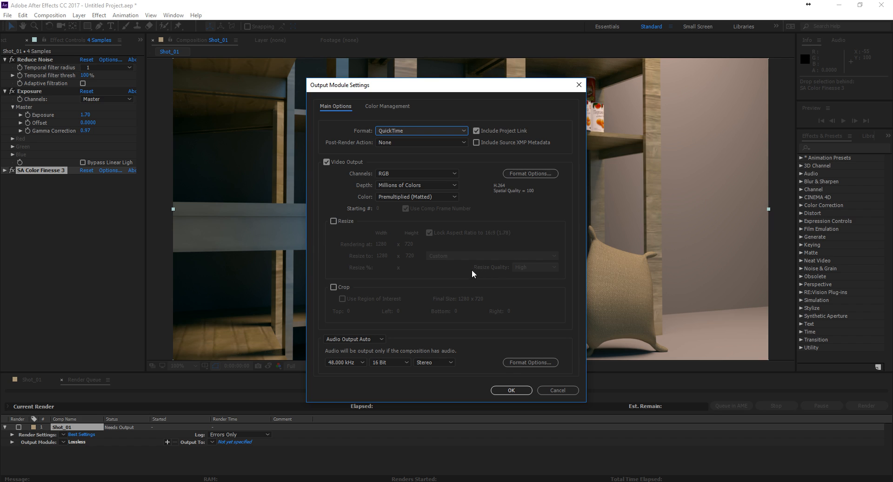
click(515, 389)
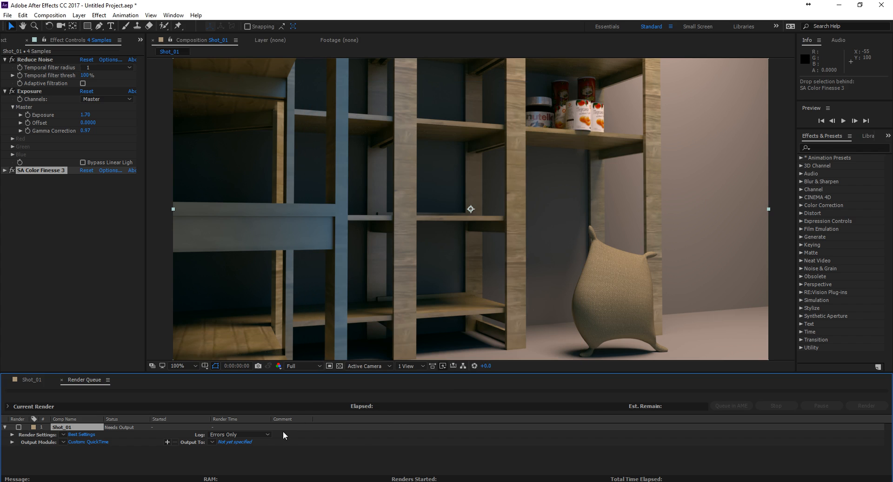
- Set the output file to Shot_01.mov on the Desktop and start the render
click(241, 442)
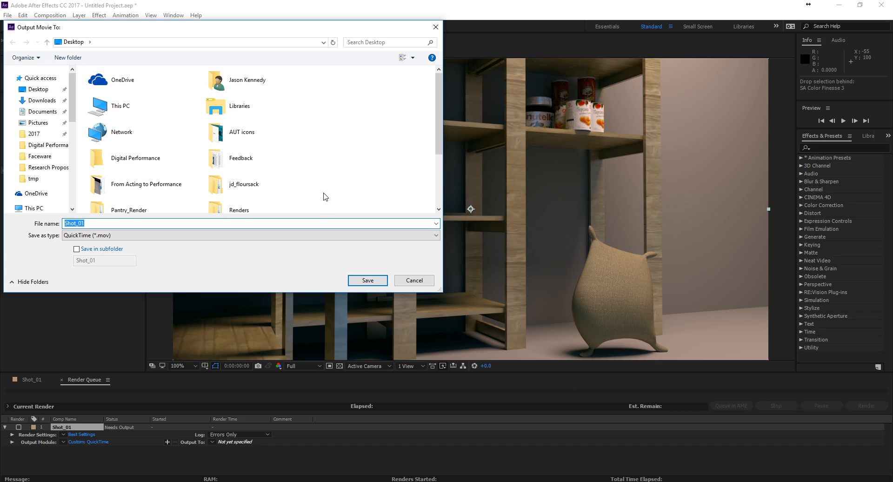
click(365, 283)
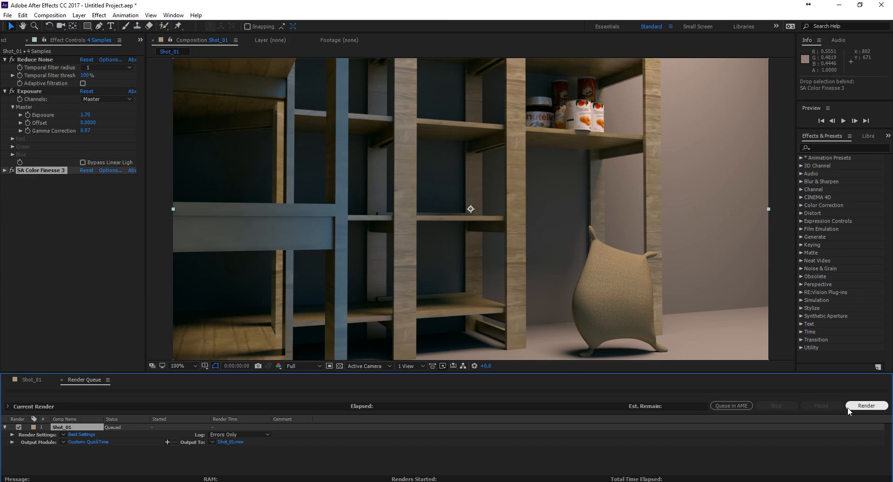
click(863, 408)
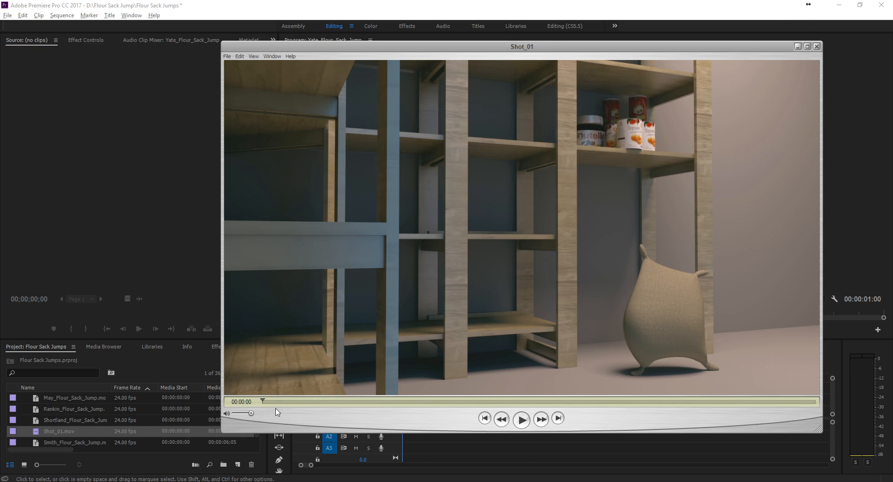
- Scrub through the rendered Shot_01 movie in the player and switch to the Premiere Pro sequence
drag(324, 404, 247, 391)
click(236, 31)
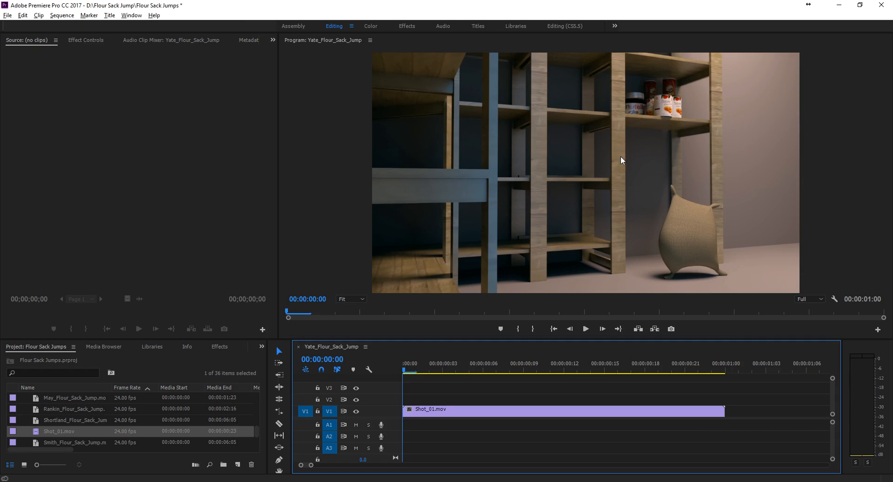
- Scrub through the Shot_01.mov clip in the Yate_Flour_Sack_Jump sequence and switch to After Effects
drag(433, 365, 555, 343)
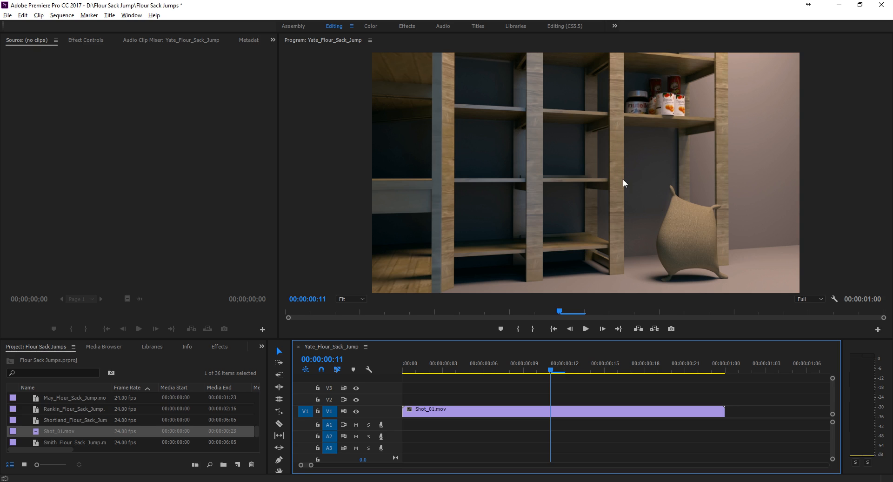
drag(552, 366, 417, 370)
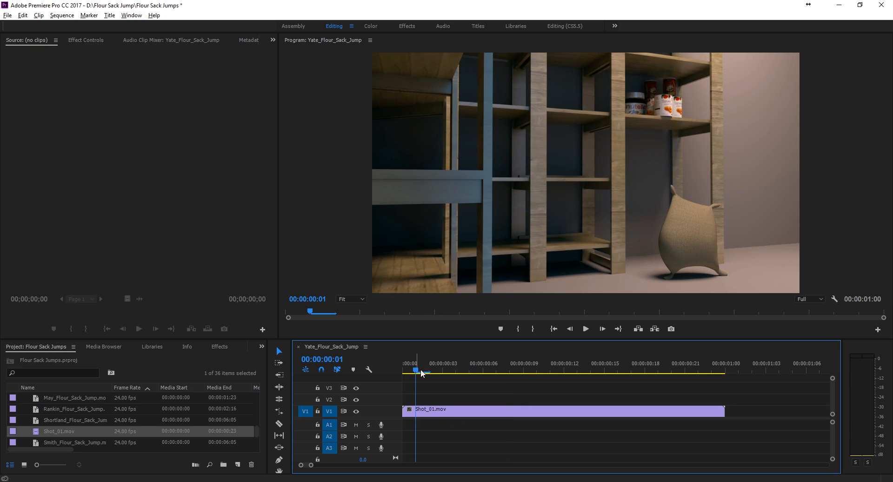
key(super)
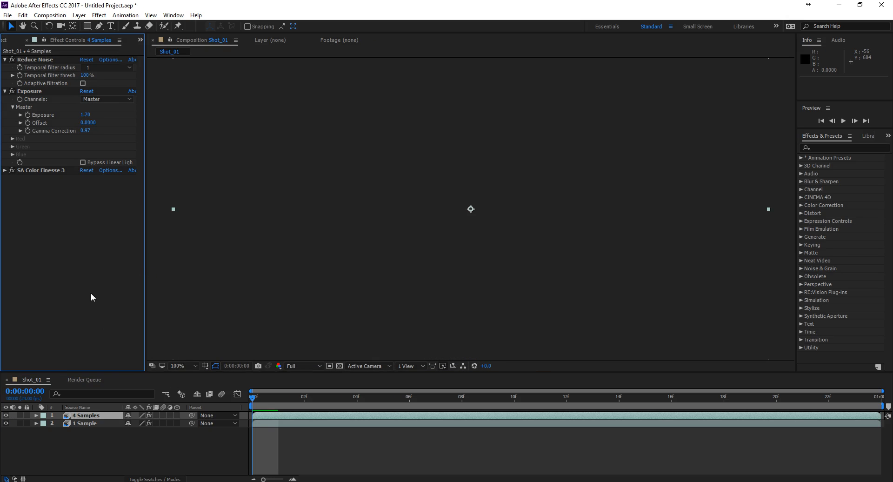
- Duplicate the finished Shot_01 item in the render queue
click(102, 382)
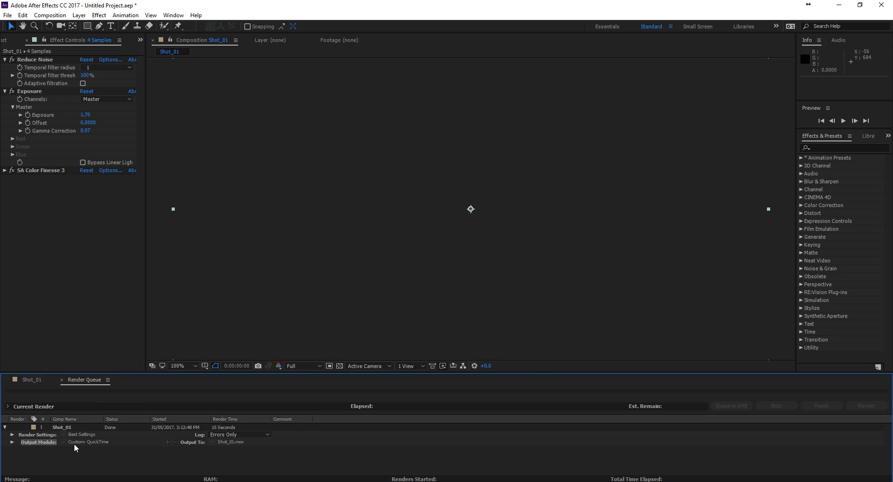
right_click(45, 441)
key(Escape)
click(70, 425)
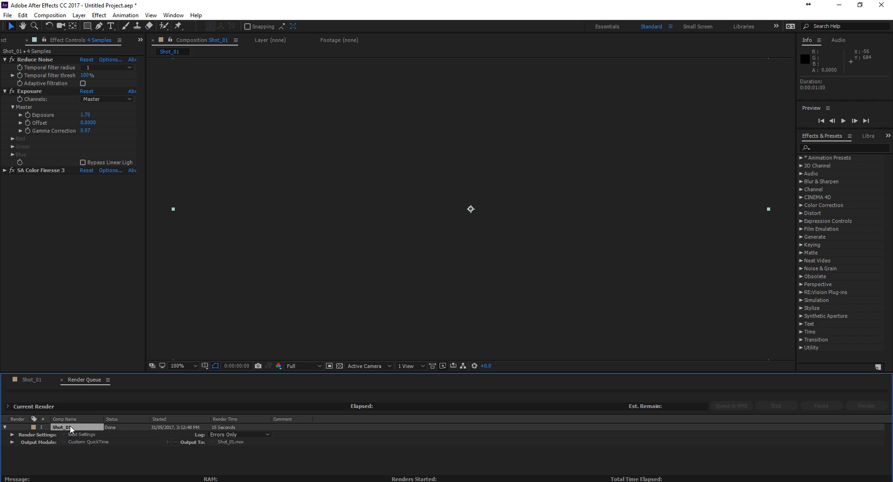
key(ctrl+d)
- Try Animation as the QuickTime video codec for the duplicated Shot_01 render item and switch back to Premiere Pro
click(83, 464)
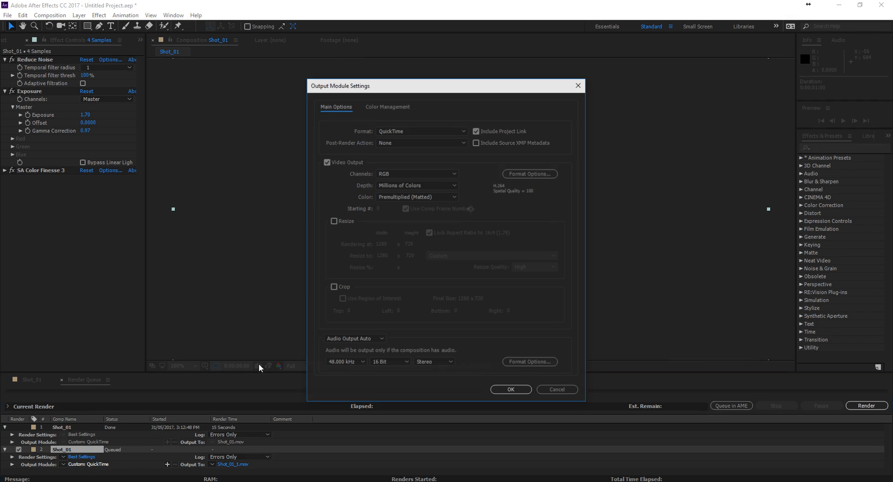
click(520, 172)
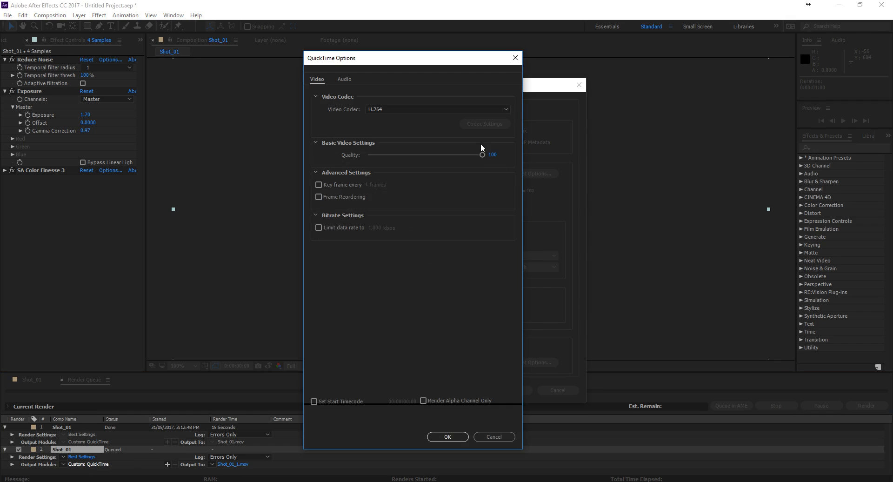
click(419, 109)
click(519, 119)
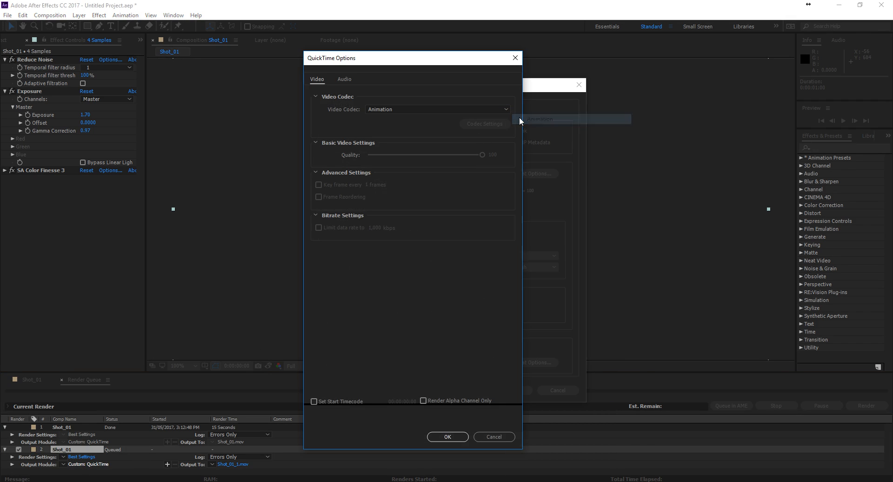
click(444, 440)
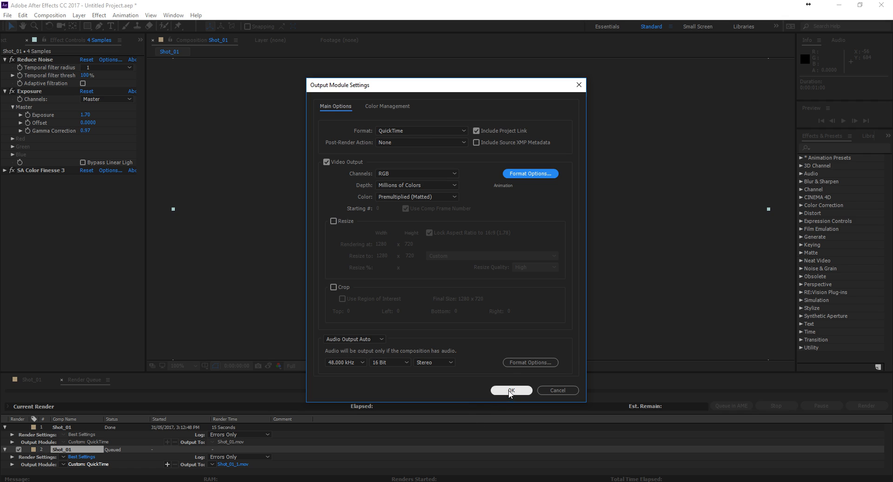
click(558, 390)
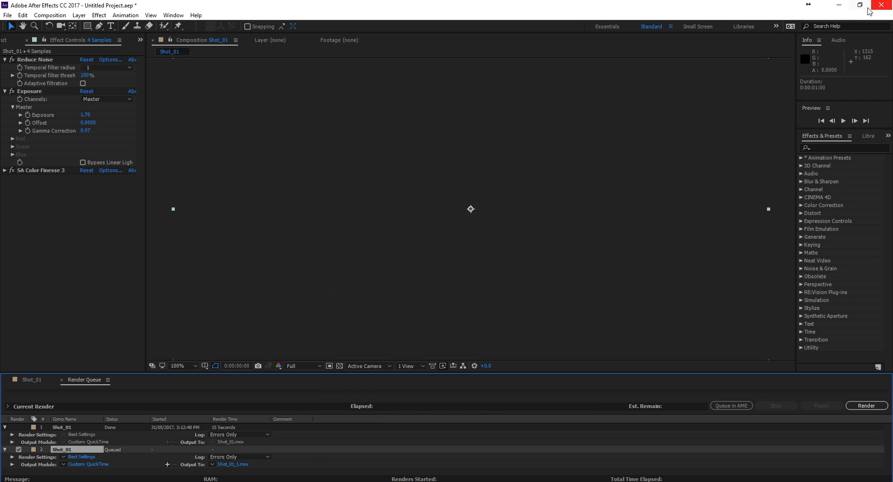
click(840, 5)
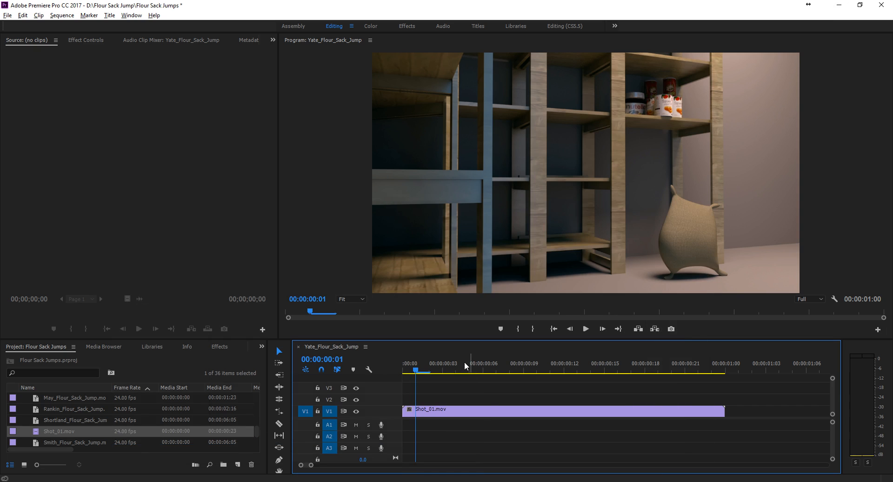